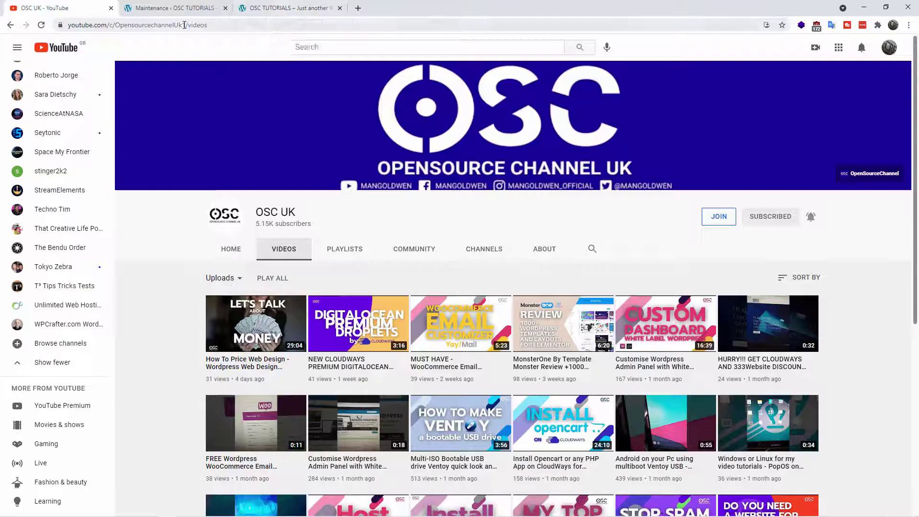
Step: Open the Daily Moisturiser product from All Products and click into its Lorem ipsum description
{"action": "left_click", "coordinate": [170, 8]}
{"action": "mouse_move", "coordinate": [45, 173]}
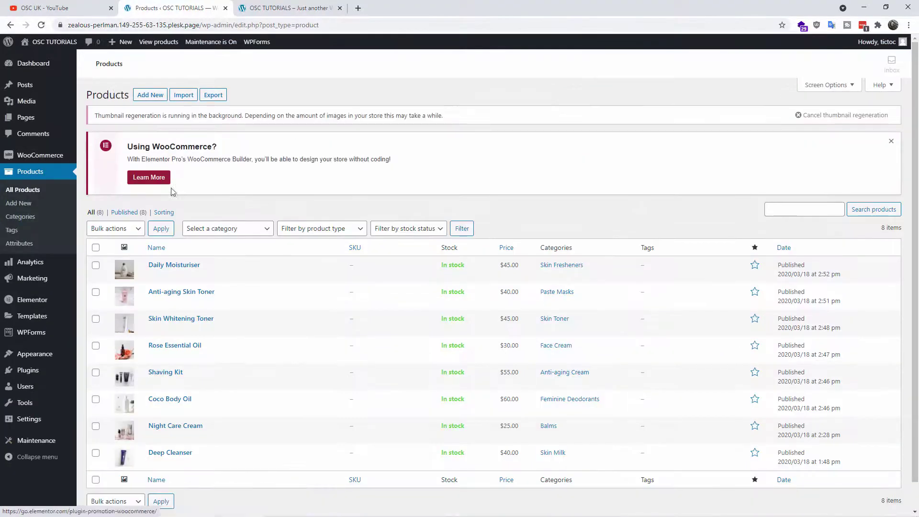
{"action": "scroll", "coordinate": [172, 243], "scroll_direction": "down", "scroll_amount": 1}
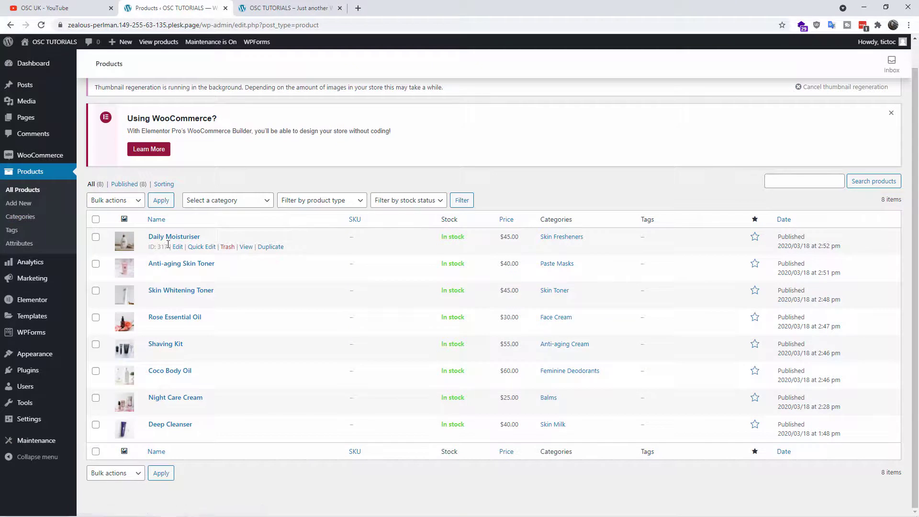
{"action": "left_click", "coordinate": [177, 247]}
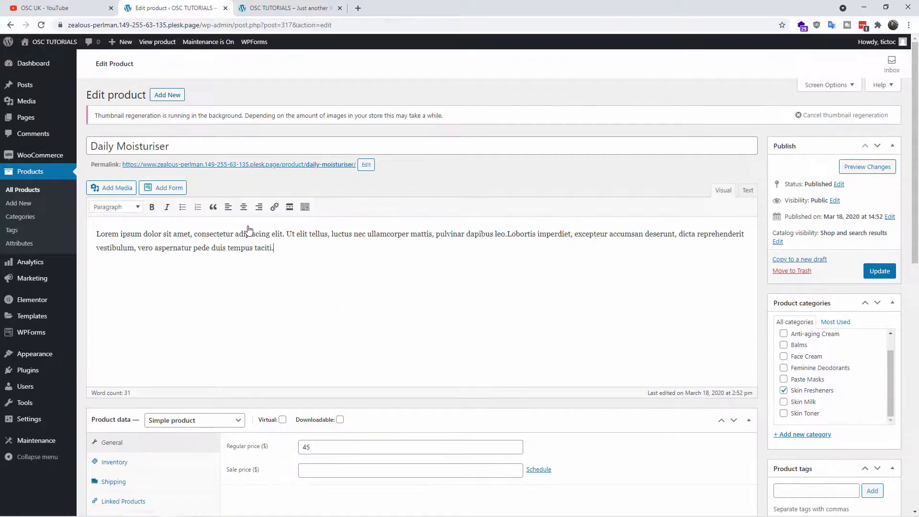
{"action": "left_click", "coordinate": [288, 245]}
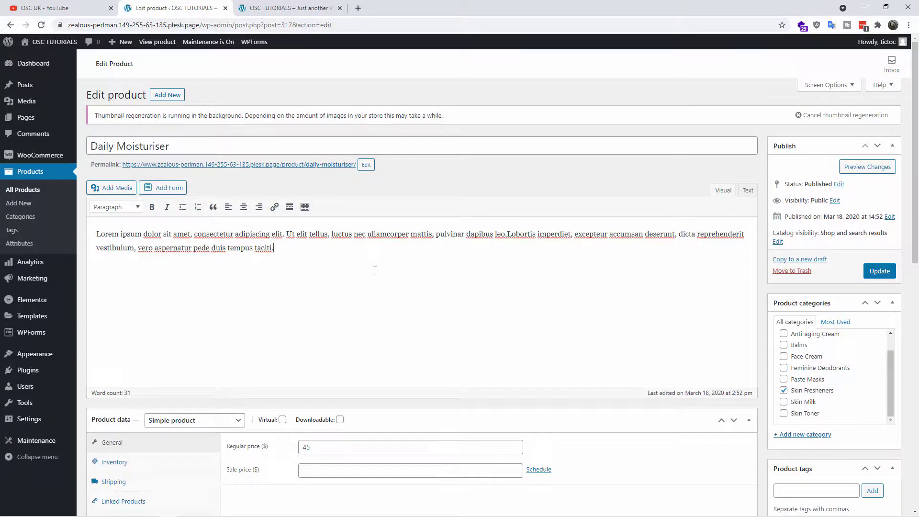
Step: Browse from Shop to the live Daily Moisturiser page and review its $45.00 price and Lorem ipsum description
{"action": "left_click", "coordinate": [287, 8]}
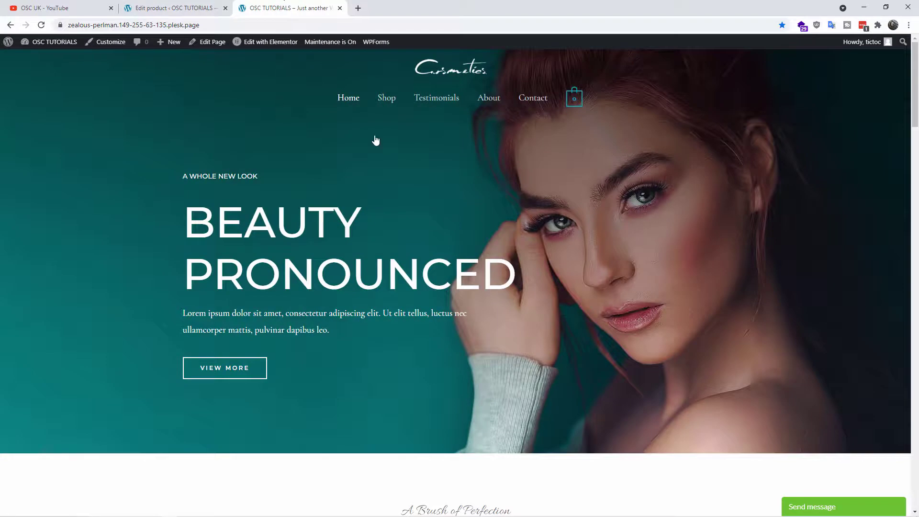
{"action": "left_click", "coordinate": [390, 98]}
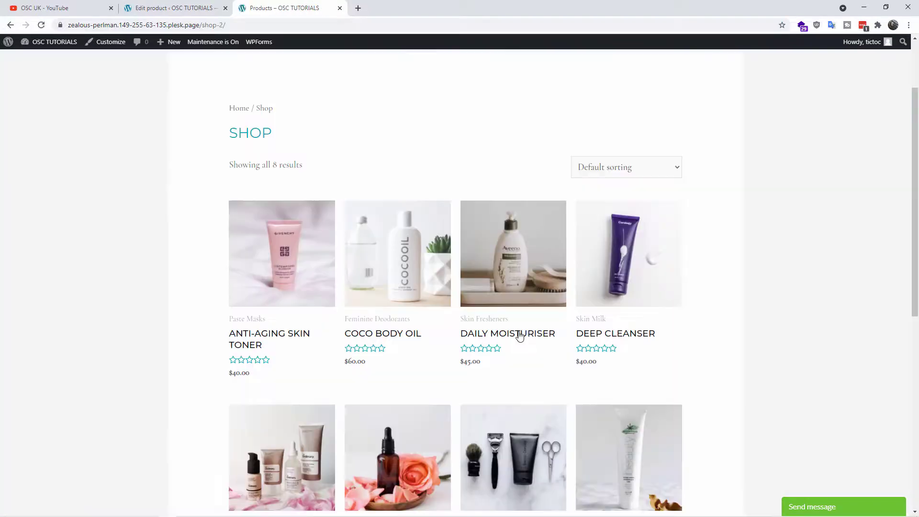
{"action": "left_click", "coordinate": [520, 336]}
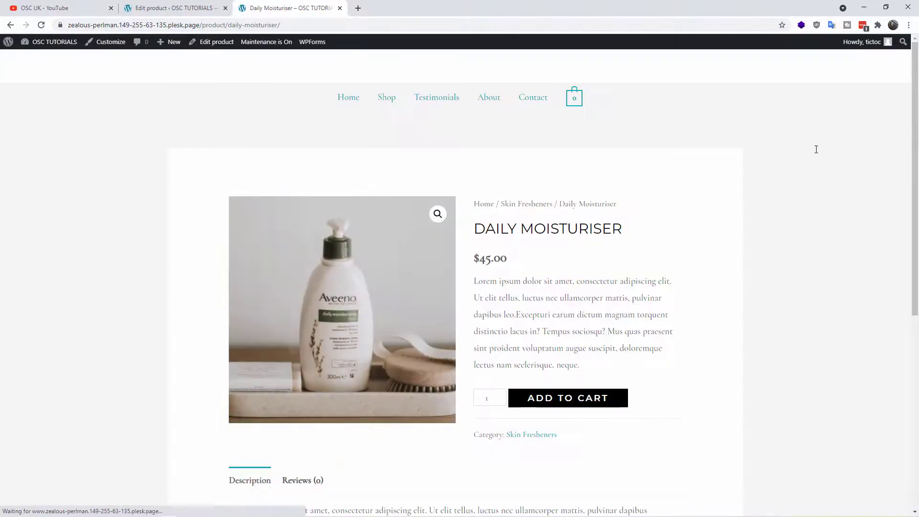
{"action": "scroll", "coordinate": [894, 339], "scroll_direction": "down", "scroll_amount": 6}
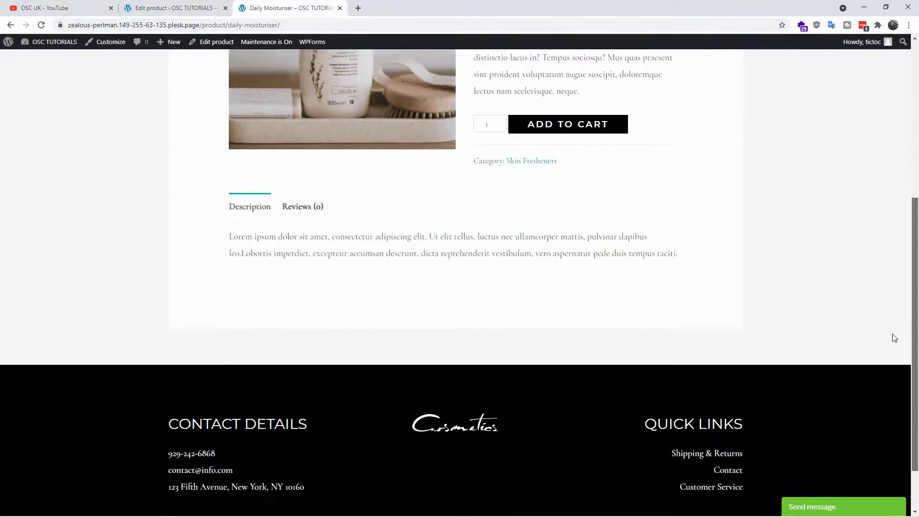
{"action": "scroll", "coordinate": [896, 296], "scroll_direction": "up", "scroll_amount": 2}
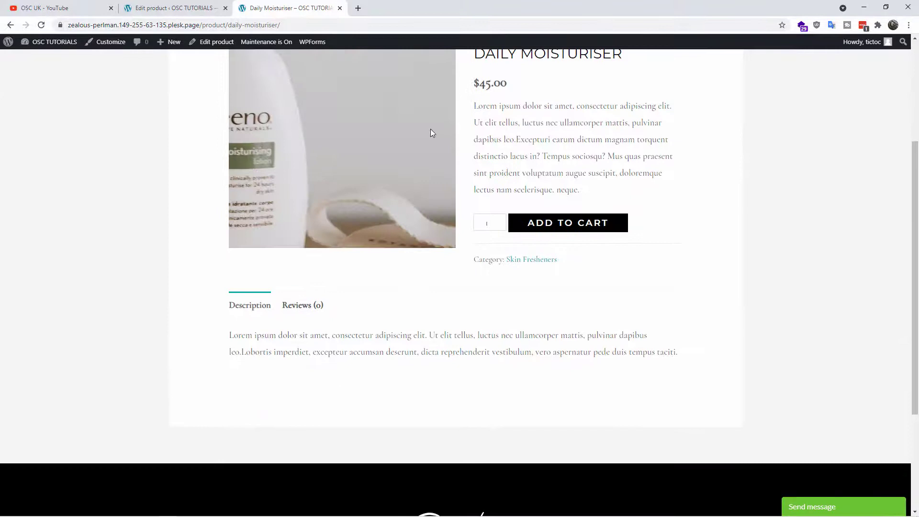
{"action": "scroll", "coordinate": [593, 160], "scroll_direction": "up", "scroll_amount": 2}
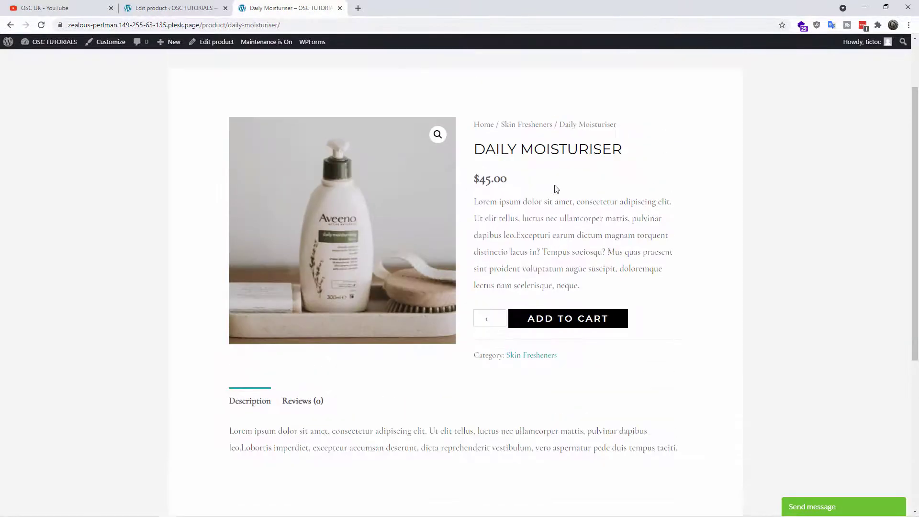
{"action": "scroll", "coordinate": [556, 188], "scroll_direction": "down", "scroll_amount": 3}
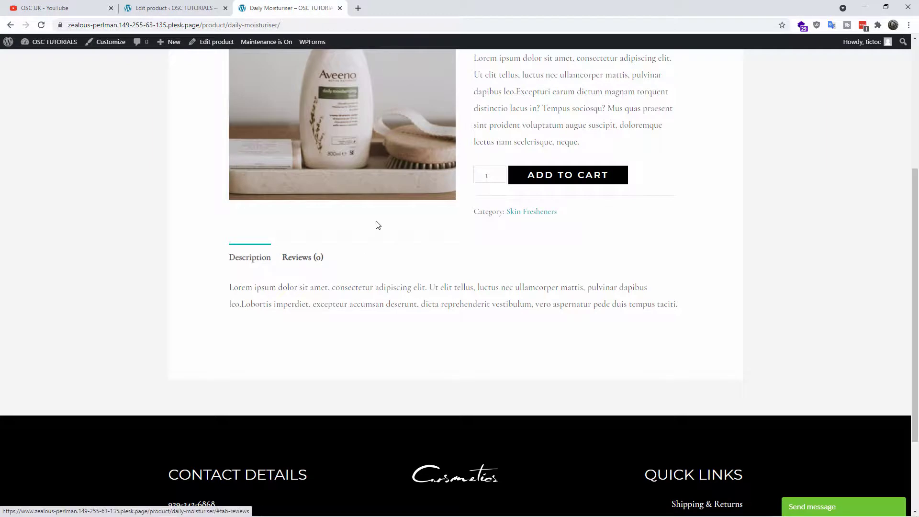
{"action": "scroll", "coordinate": [386, 222], "scroll_direction": "up", "scroll_amount": 2}
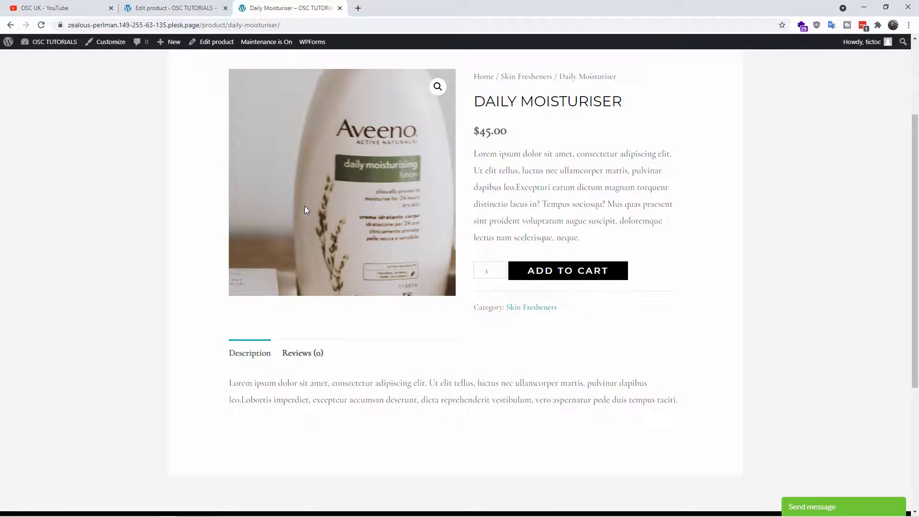
Step: Start a new blank page in a separate tab and browse the full block library
{"action": "left_click", "coordinate": [143, 8]}
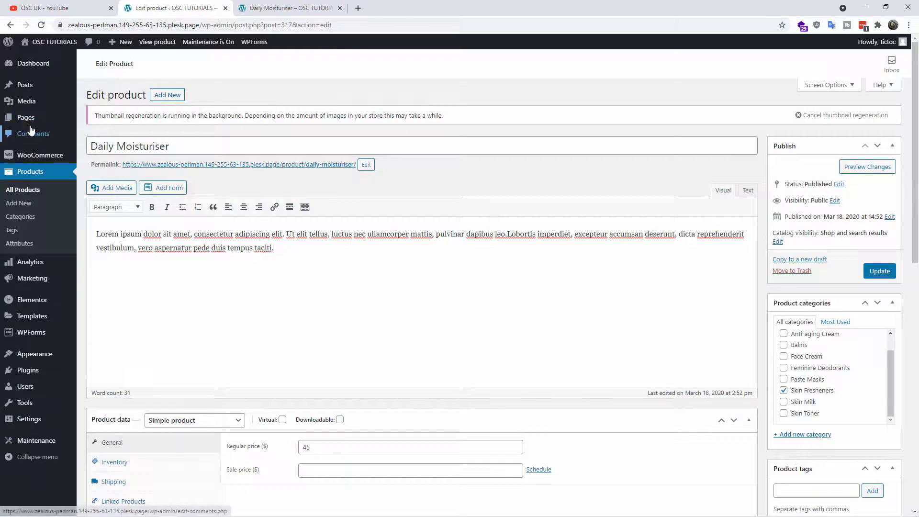
{"action": "mouse_move", "coordinate": [29, 118]}
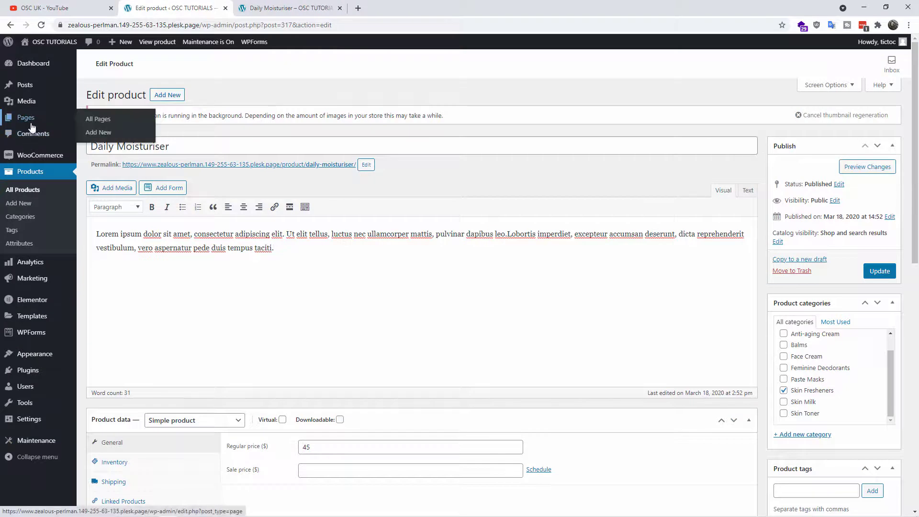
{"action": "middle_click", "coordinate": [99, 133]}
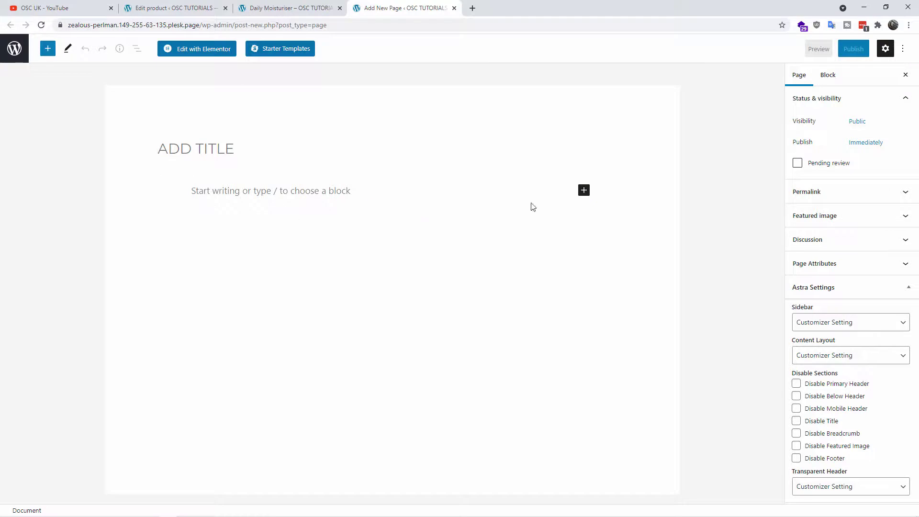
{"action": "left_click", "coordinate": [584, 190]}
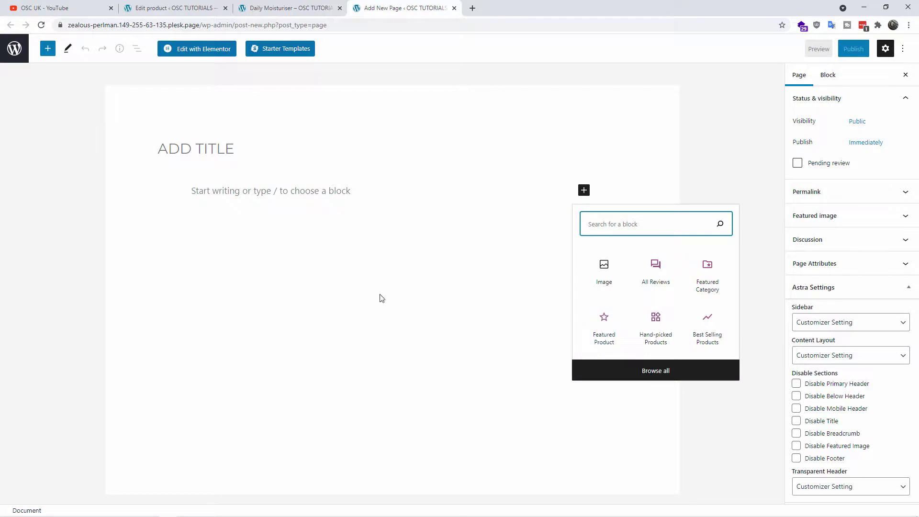
{"action": "left_click", "coordinate": [668, 375]}
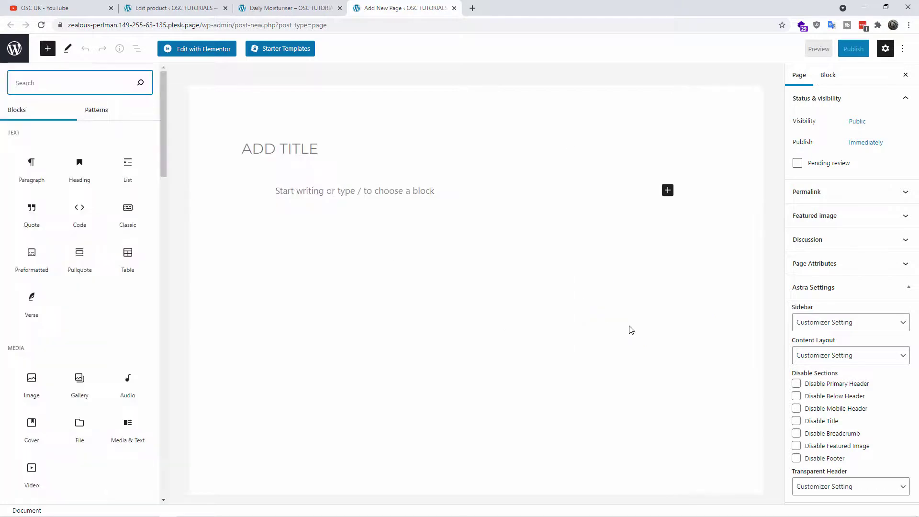
{"action": "left_click_drag", "start_coordinate": [163, 169], "coordinate": [171, 100]}
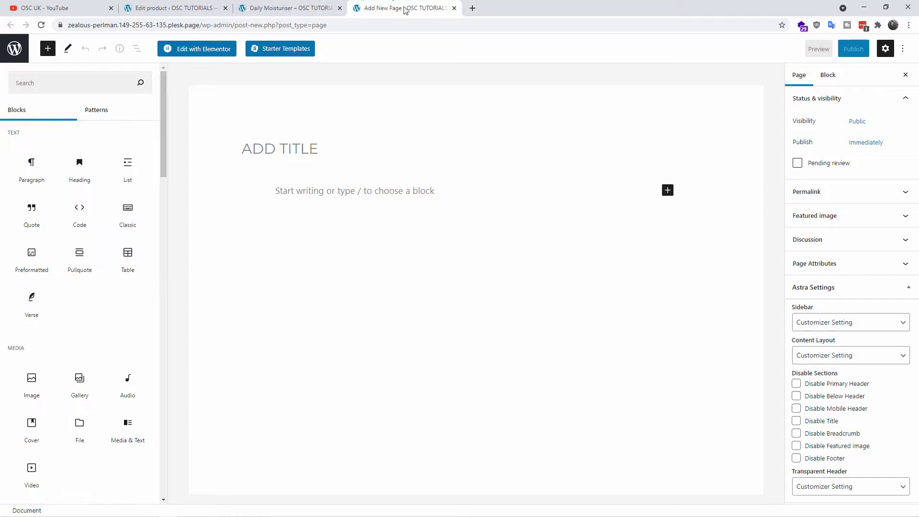
Step: Close the unsaved new page and copy the debug code snippet from Notepad
{"action": "left_click", "coordinate": [455, 8]}
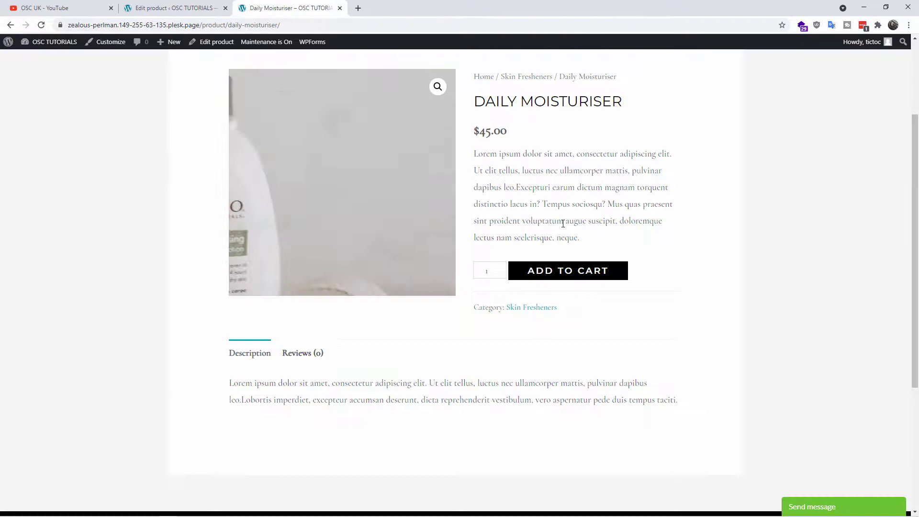
{"action": "scroll", "coordinate": [290, 272], "scroll_direction": "down", "scroll_amount": 3}
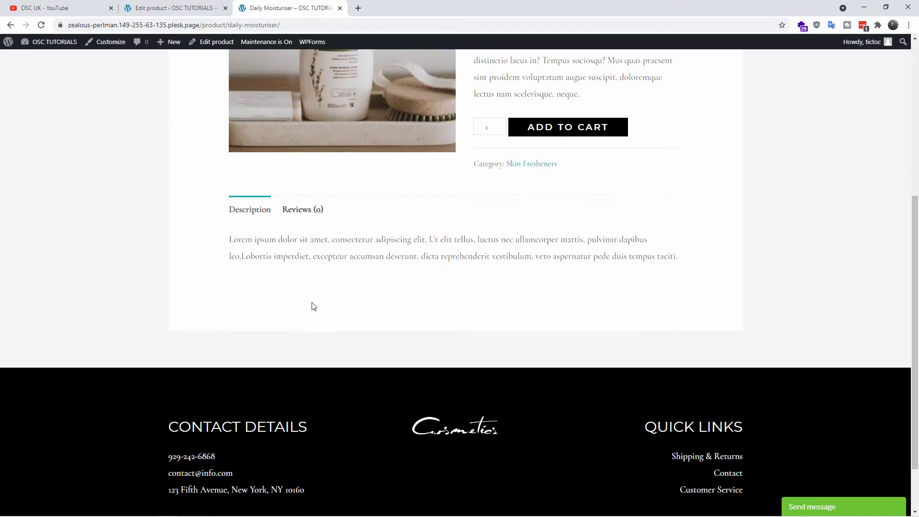
{"action": "key", "text": "alt+Tab"}
{"action": "left_click_drag", "start_coordinate": [66, 95], "coordinate": [64, 326]}
{"action": "key", "text": "ctrl+c"}
{"action": "right_click", "coordinate": [134, 157]}
Step: Return to the product edit screen in Chrome and head to Appearance > Theme Editor
{"action": "left_click", "coordinate": [407, 4]}
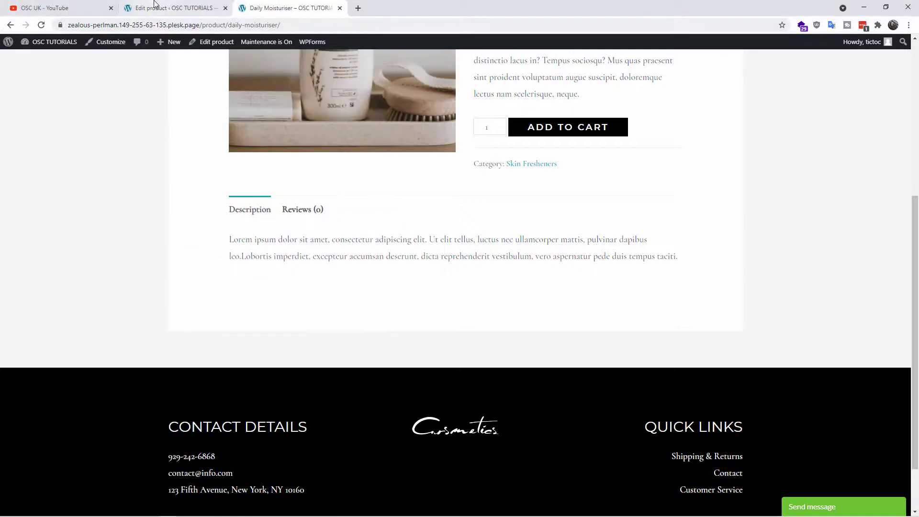
{"action": "left_click", "coordinate": [158, 7]}
{"action": "mouse_move", "coordinate": [25, 382]}
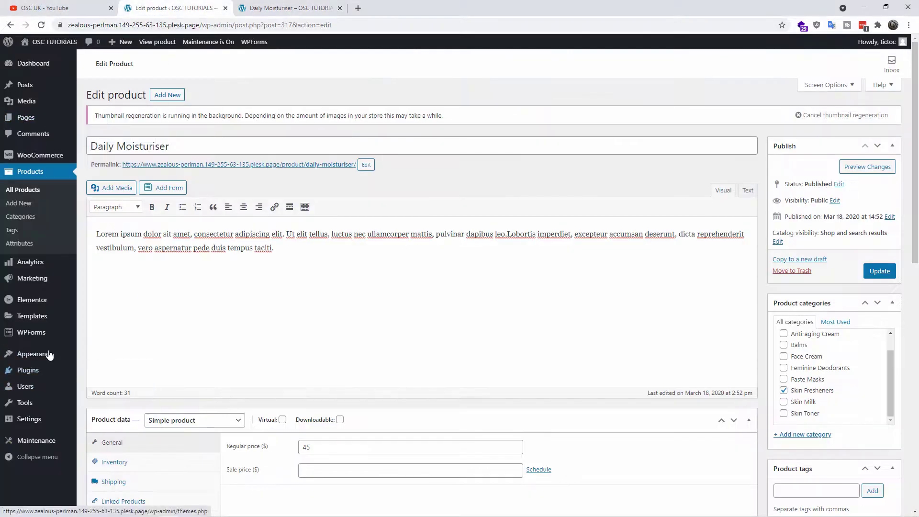
{"action": "mouse_move", "coordinate": [50, 357]}
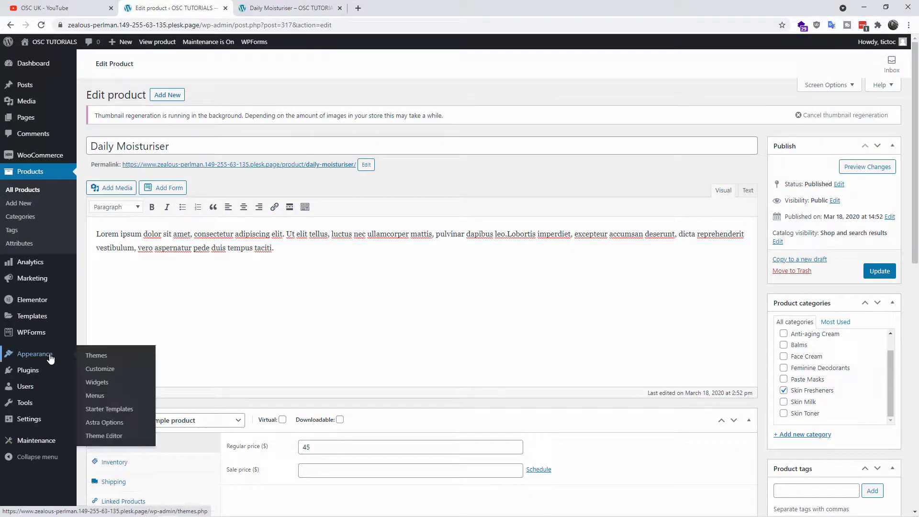
Step: In the Theme Editor, select the Astra Child theme and load its functions.php
{"action": "left_click", "coordinate": [111, 436]}
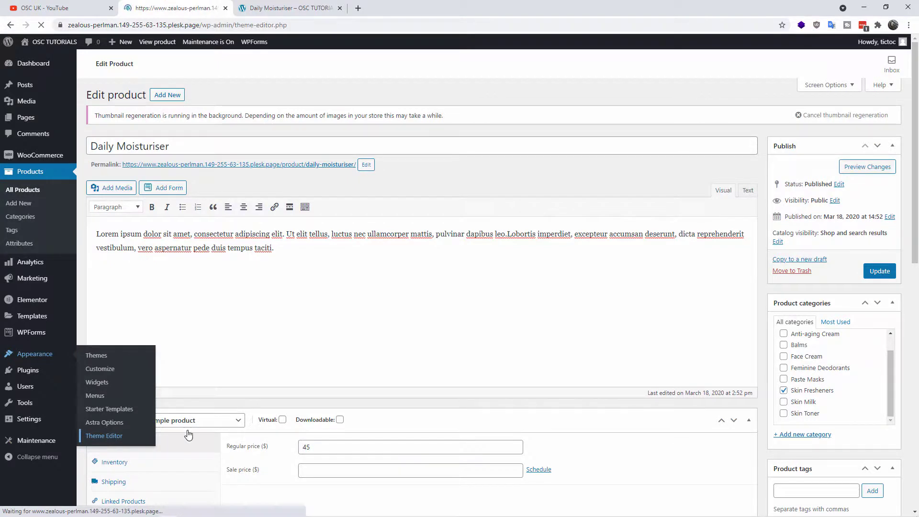
{"action": "left_click", "coordinate": [846, 129]}
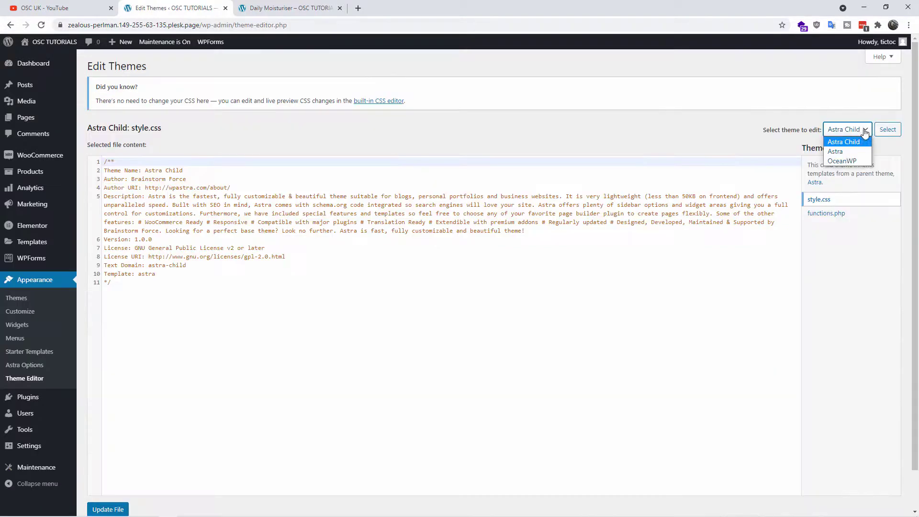
{"action": "left_click", "coordinate": [848, 151]}
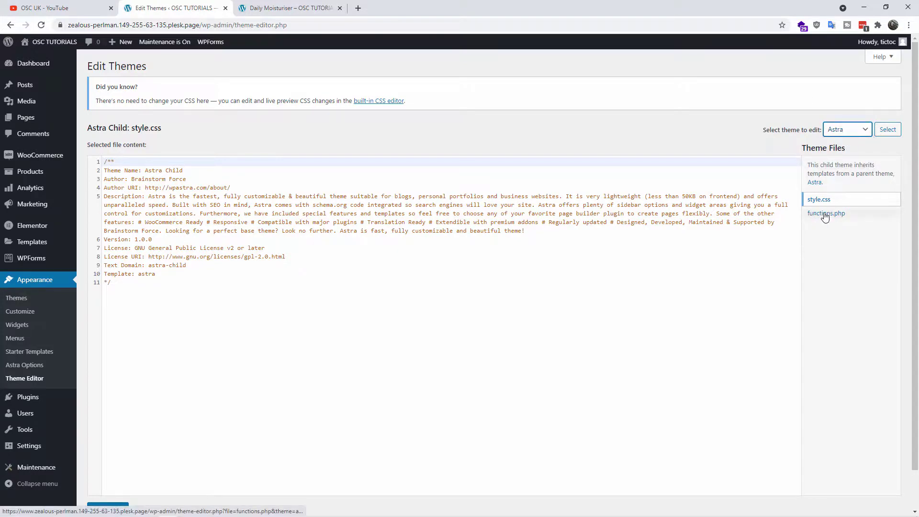
{"action": "left_click", "coordinate": [856, 131]}
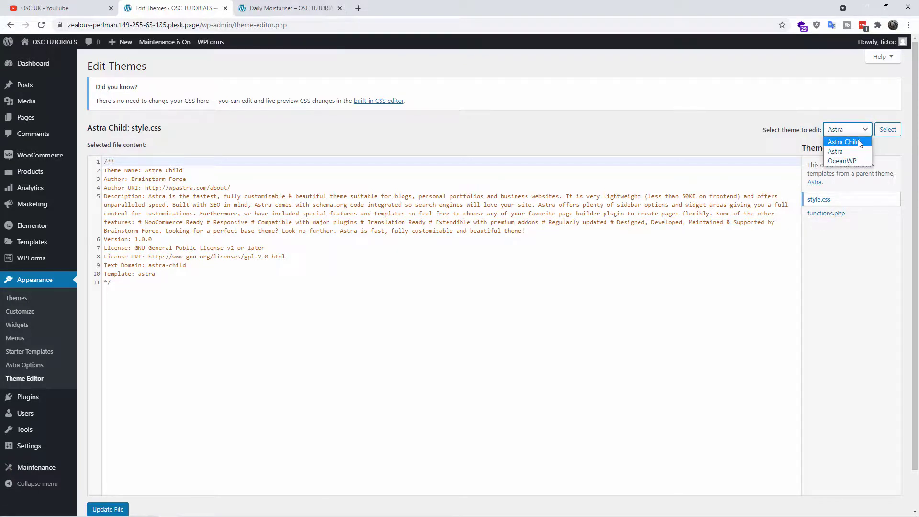
{"action": "left_click", "coordinate": [858, 142]}
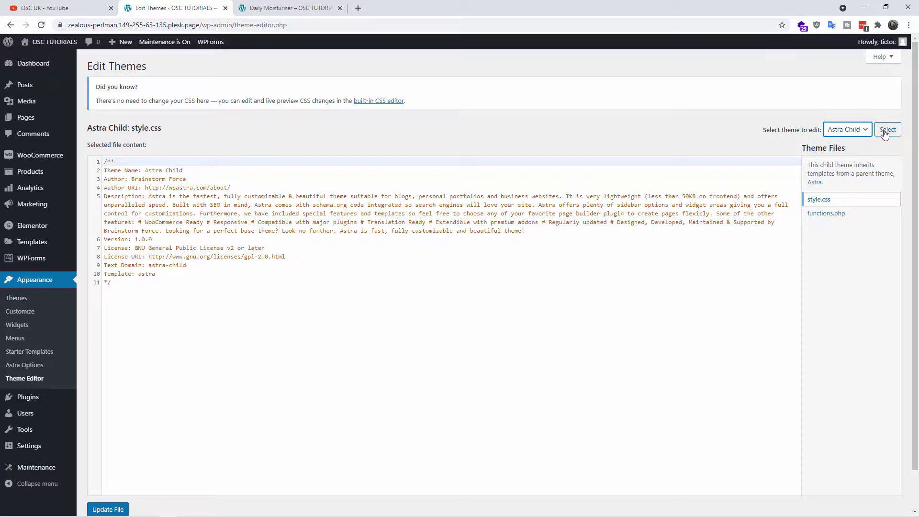
{"action": "left_click", "coordinate": [823, 216]}
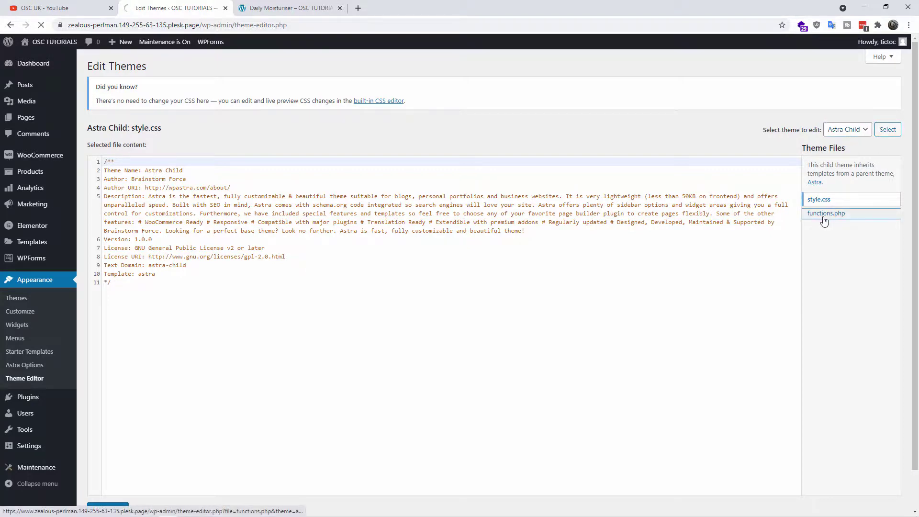
Step: Paste the Gutenberg-for-WooCommerce filters after the last line of functions.php and save the file
{"action": "left_click", "coordinate": [371, 325]}
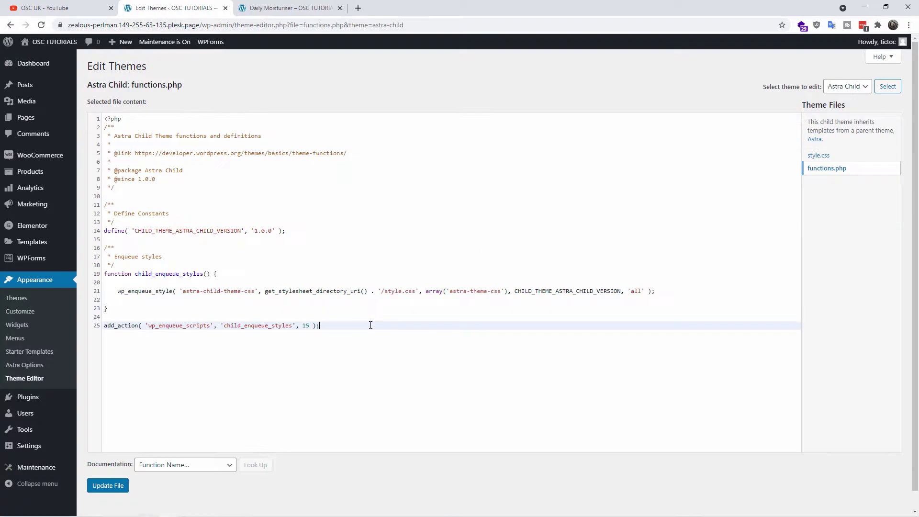
{"action": "key", "text": "Return"}
{"action": "key", "text": "Return"}
{"action": "key", "text": "Return"}
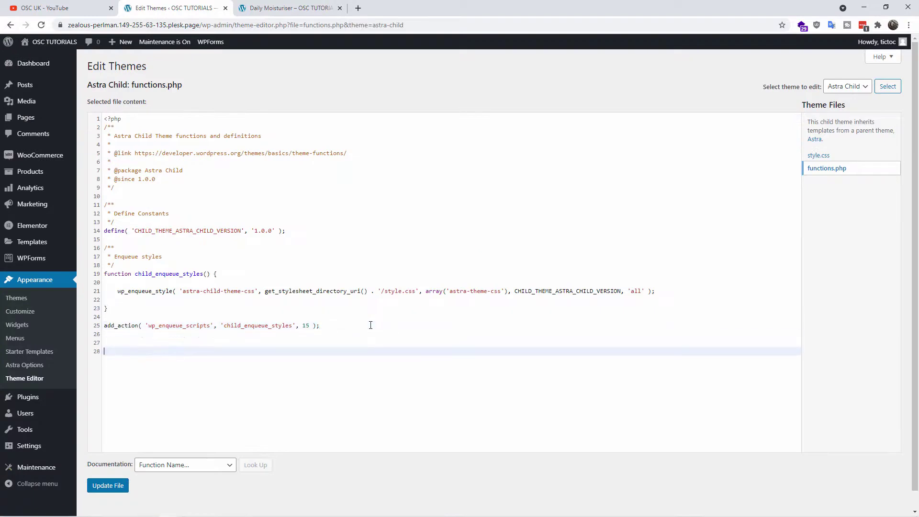
{"action": "key", "text": "ctrl+v"}
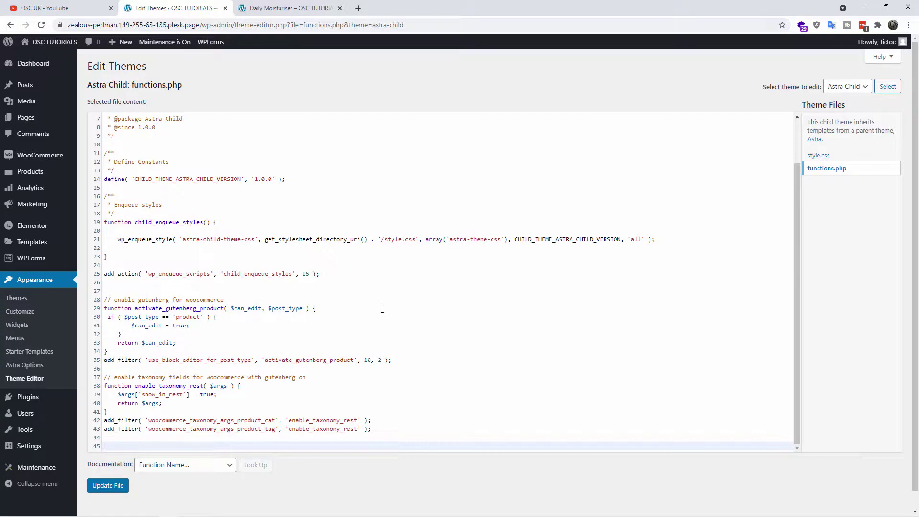
{"action": "key", "text": "BackSpace"}
{"action": "key", "text": "BackSpace"}
{"action": "scroll", "coordinate": [248, 431], "scroll_direction": "down", "scroll_amount": 1}
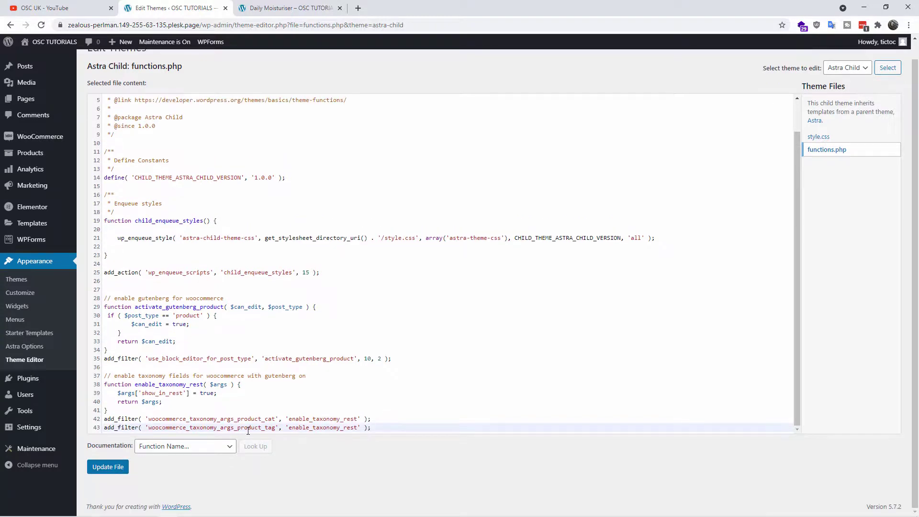
{"action": "left_click", "coordinate": [108, 468]}
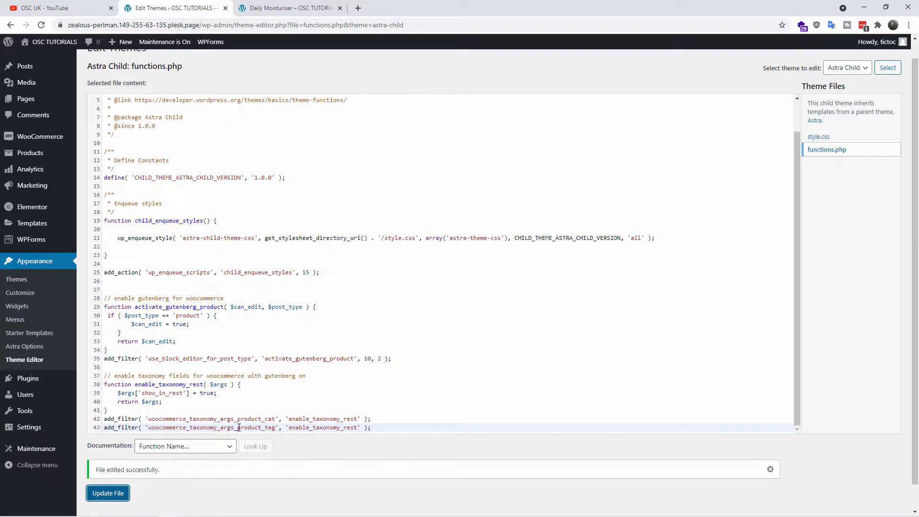
{"action": "left_click", "coordinate": [284, 9]}
Step: Return to the admin tab and open Products > All Products, listing eight products
{"action": "scroll", "coordinate": [321, 242], "scroll_direction": "up", "scroll_amount": 4}
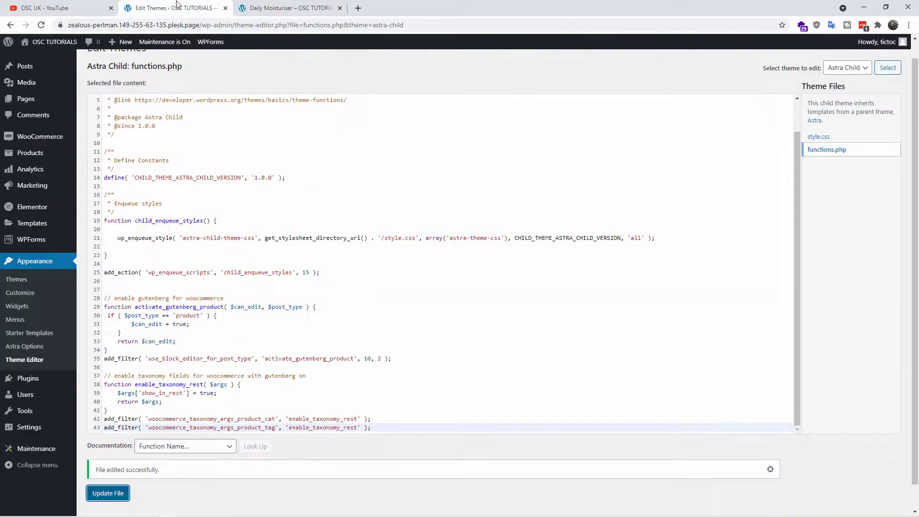
{"action": "left_click", "coordinate": [177, 8]}
{"action": "mouse_move", "coordinate": [39, 188]}
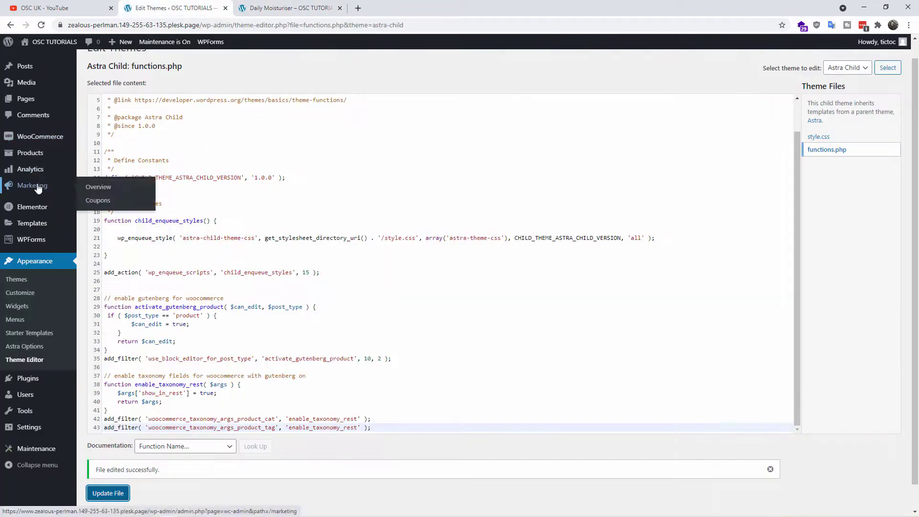
{"action": "mouse_move", "coordinate": [35, 238]}
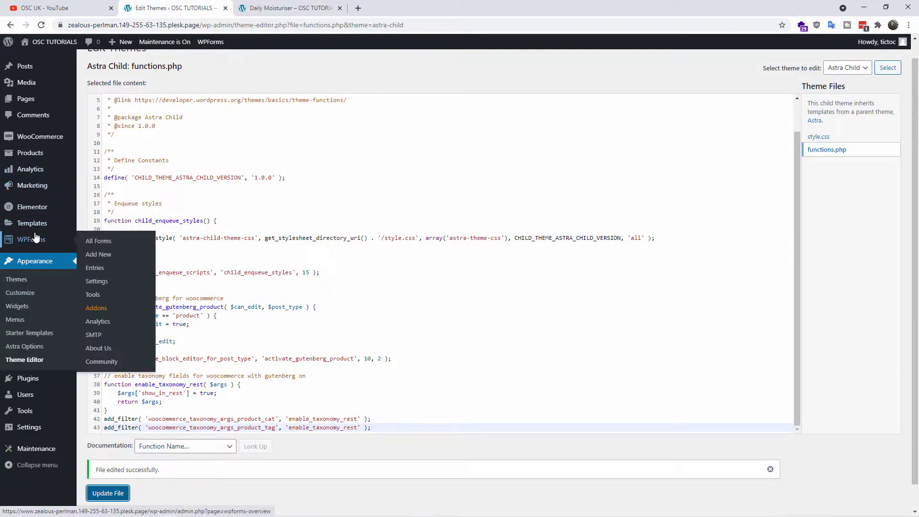
{"action": "mouse_move", "coordinate": [35, 154]}
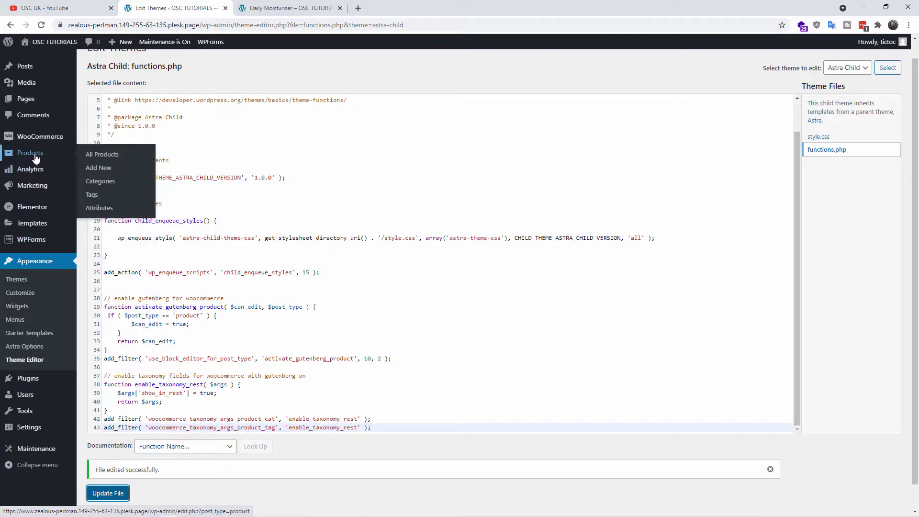
{"action": "left_click", "coordinate": [118, 158]}
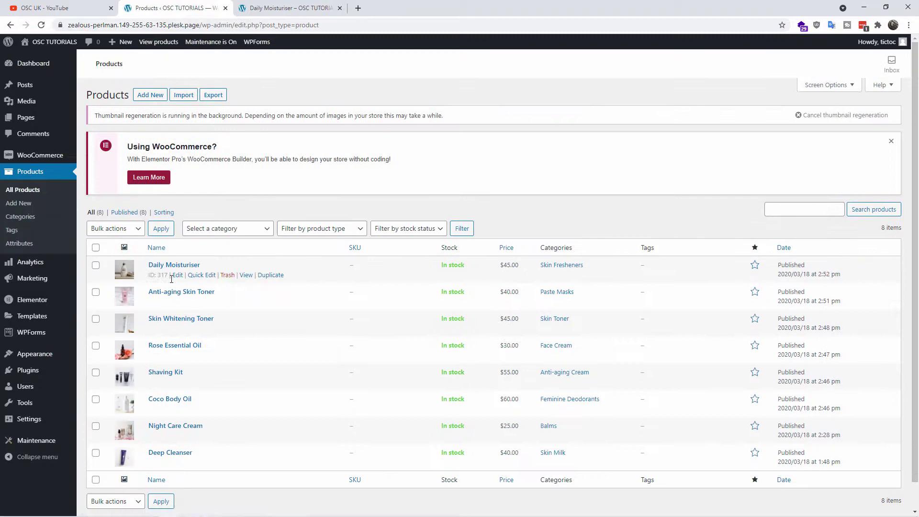
Step: Edit Daily Moisturiser in the block editor and open the Classic block's options menu
{"action": "left_click", "coordinate": [177, 276]}
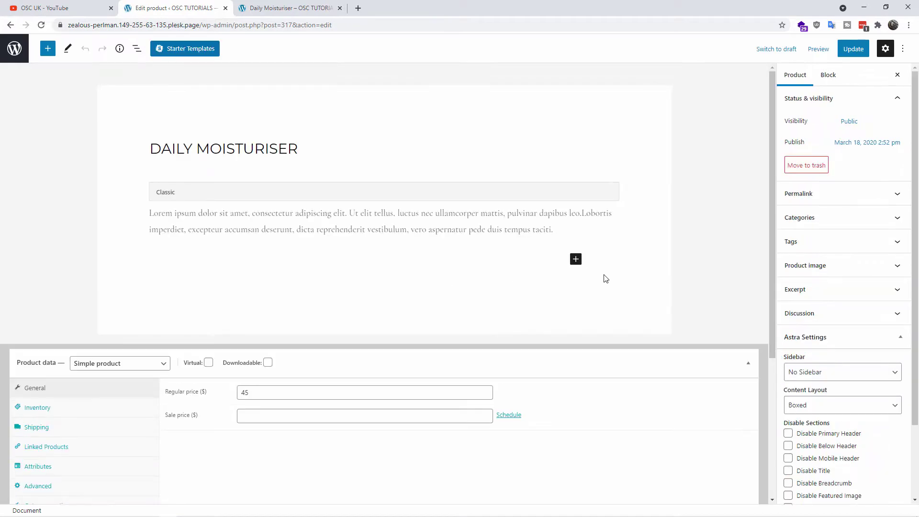
{"action": "left_click", "coordinate": [576, 259]}
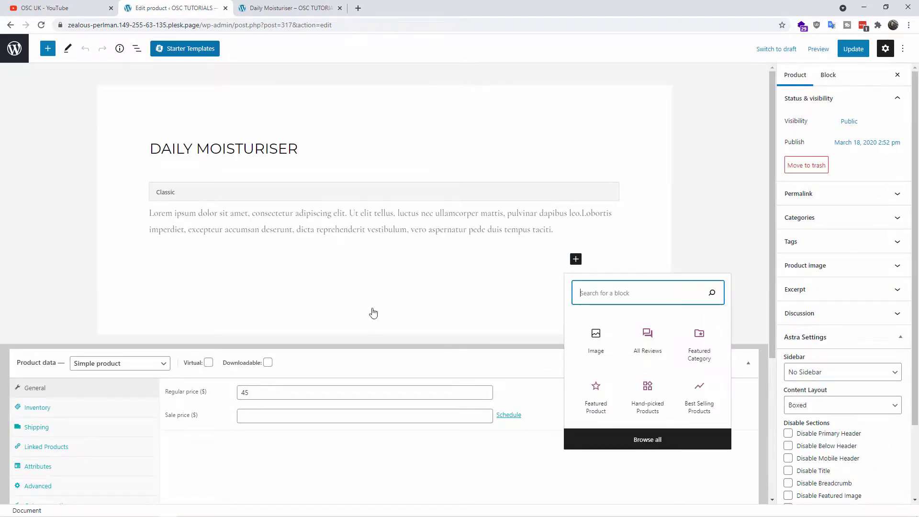
{"action": "left_click_drag", "start_coordinate": [161, 165], "coordinate": [161, 143]}
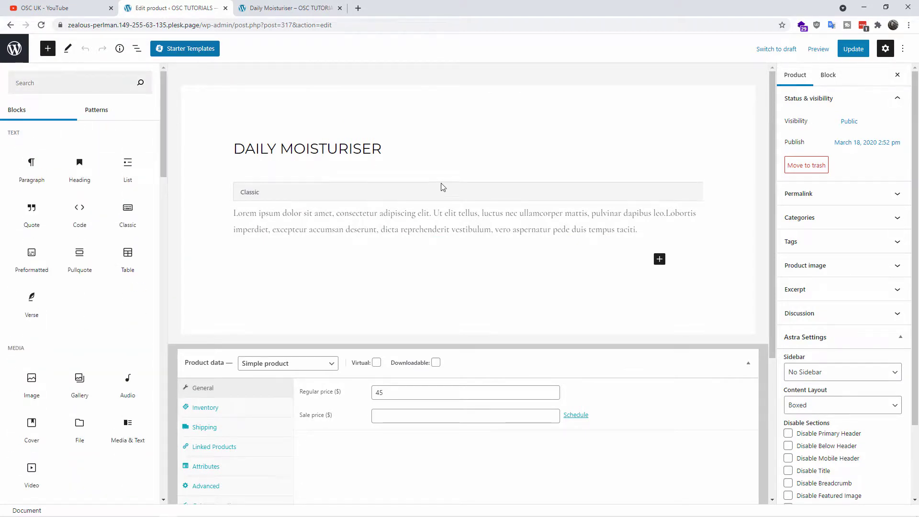
{"action": "left_click", "coordinate": [441, 202]}
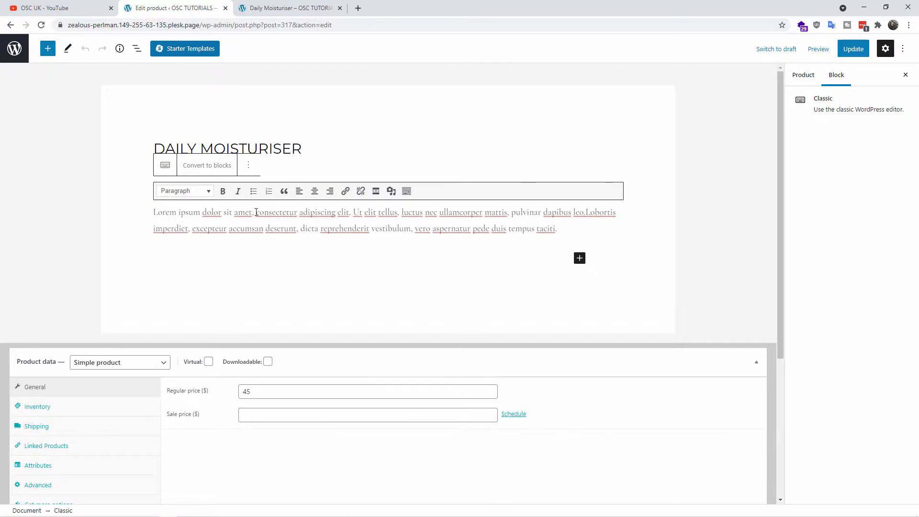
{"action": "left_click", "coordinate": [249, 166]}
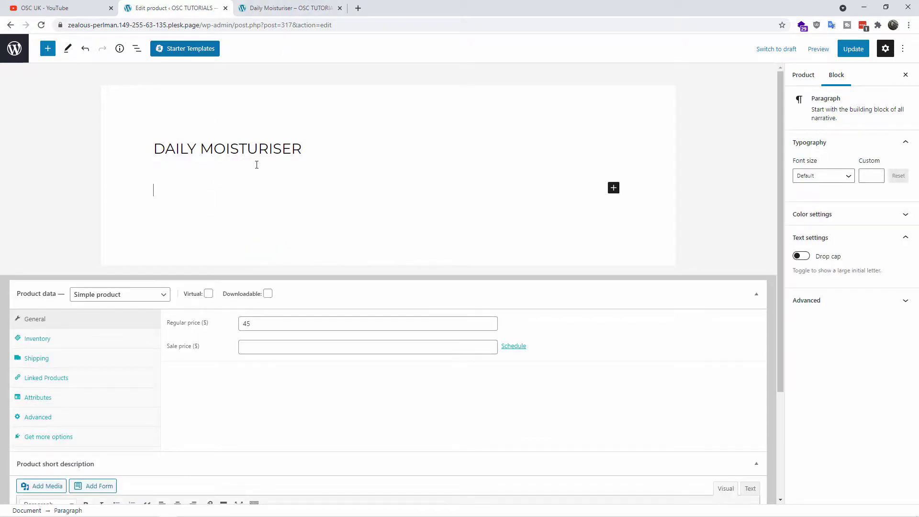
Step: Check the description text on the live product page, then return to the block editor
{"action": "left_click", "coordinate": [295, 6]}
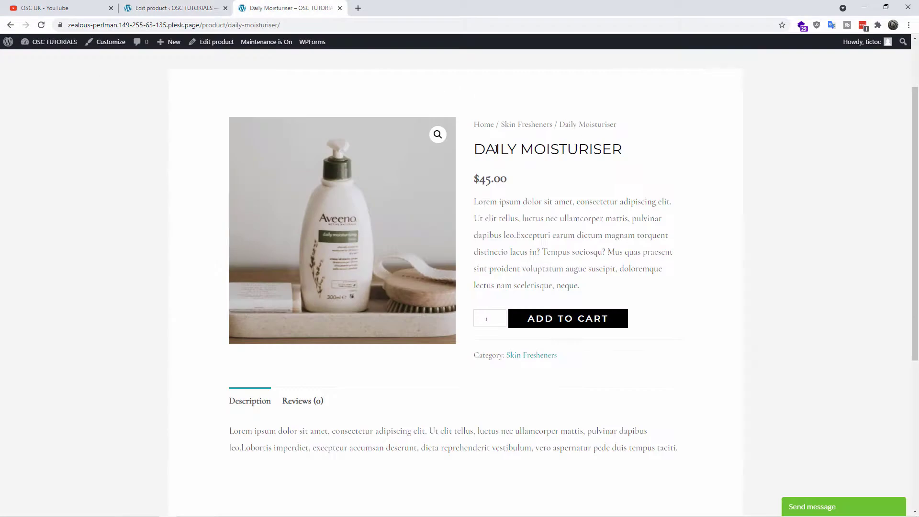
{"action": "left_click_drag", "start_coordinate": [493, 152], "coordinate": [622, 147]}
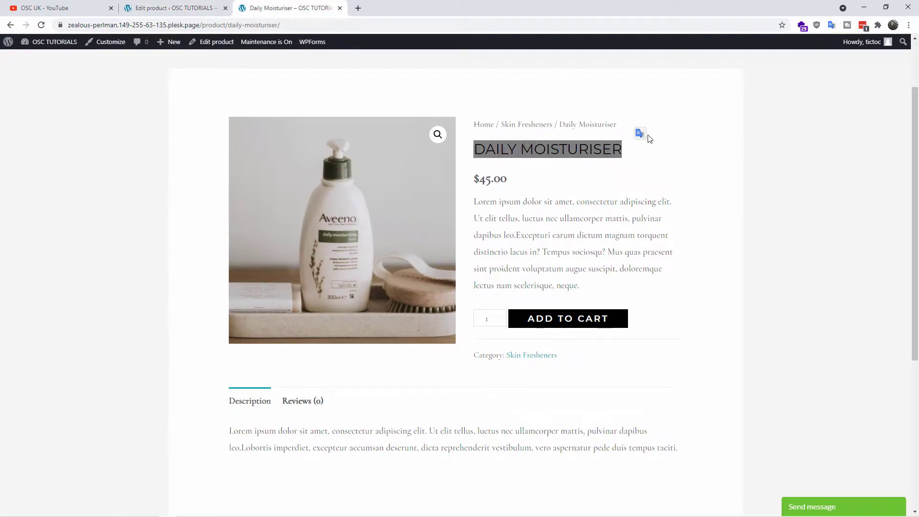
{"action": "scroll", "coordinate": [420, 285], "scroll_direction": "down", "scroll_amount": 2}
{"action": "left_click", "coordinate": [232, 339]}
{"action": "left_click_drag", "start_coordinate": [256, 348], "coordinate": [599, 318]}
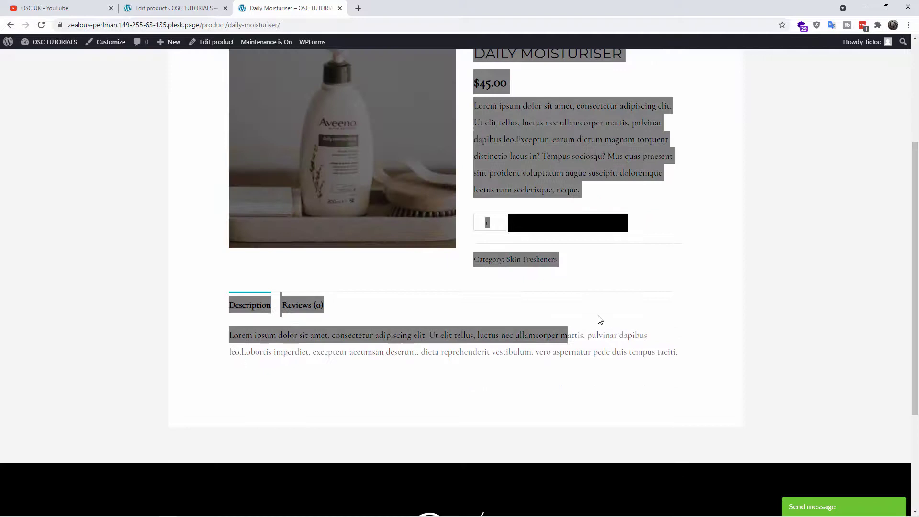
{"action": "left_click", "coordinate": [655, 349]}
{"action": "left_click_drag", "start_coordinate": [679, 352], "coordinate": [230, 340]}
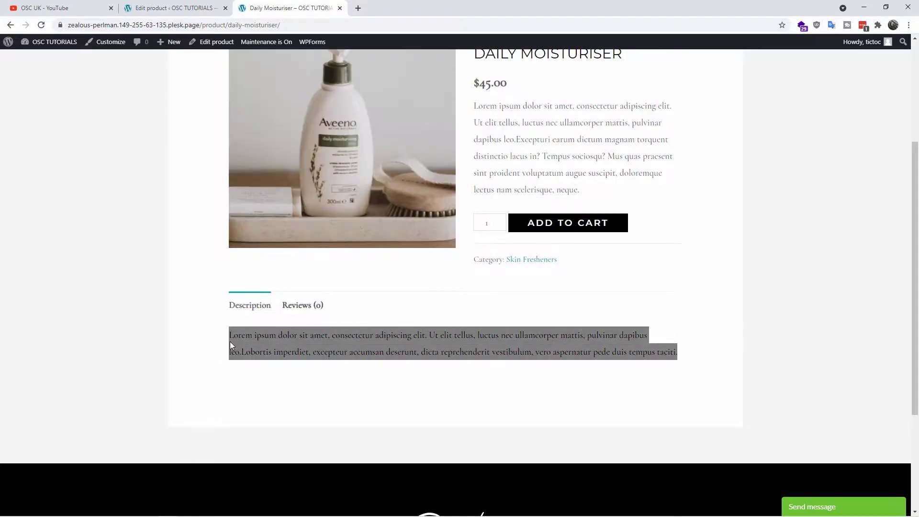
{"action": "left_click", "coordinate": [175, 6]}
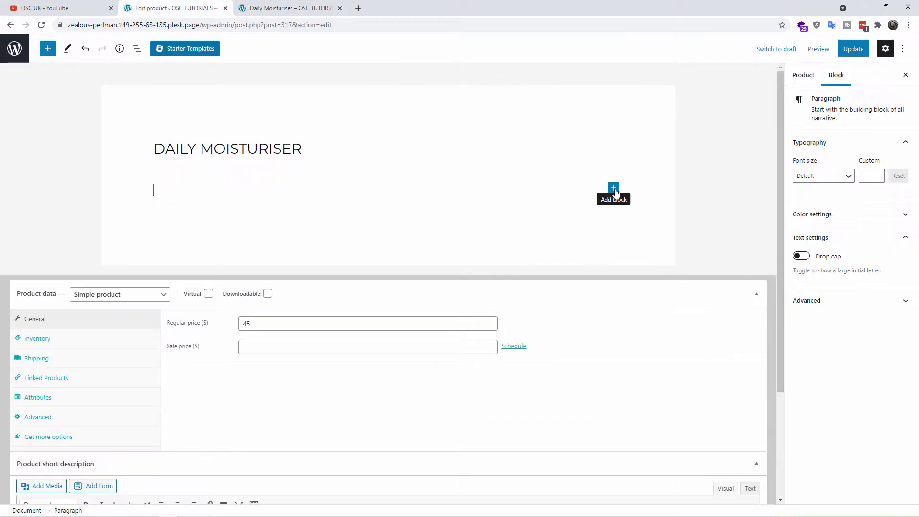
Step: Add a paragraph block reading 'TEST' to the description
{"action": "left_click", "coordinate": [614, 189]}
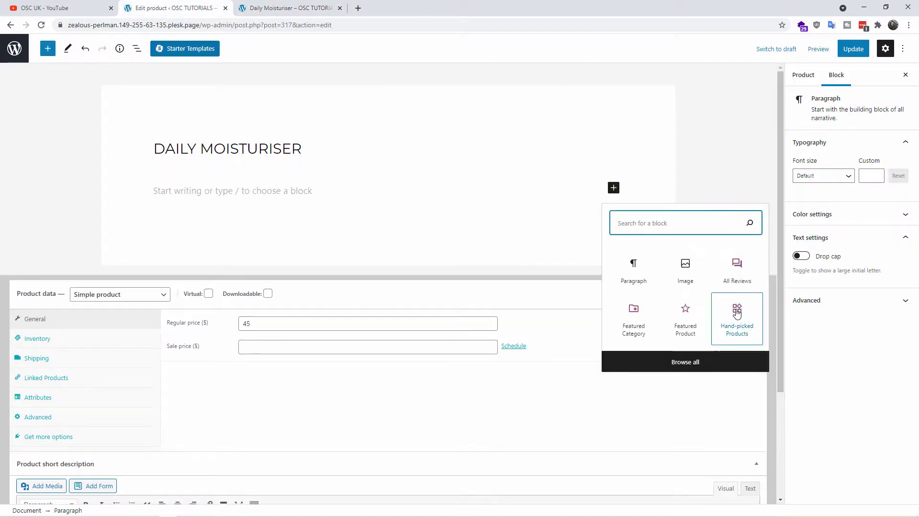
{"action": "left_click", "coordinate": [636, 270]}
{"action": "type", "text": "TEST"}
{"action": "key", "text": "Return"}
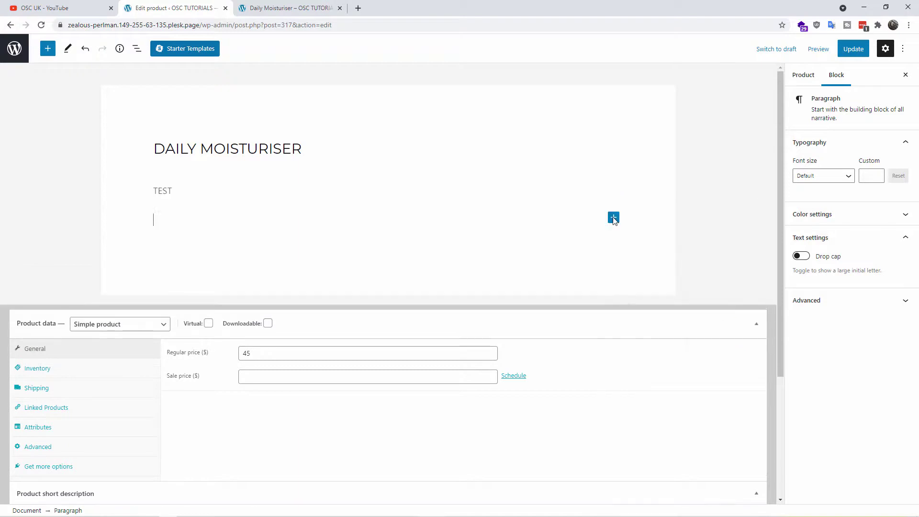
Step: Add an image block with the daily-moisturizer photo from the media library
{"action": "left_click", "coordinate": [614, 218]}
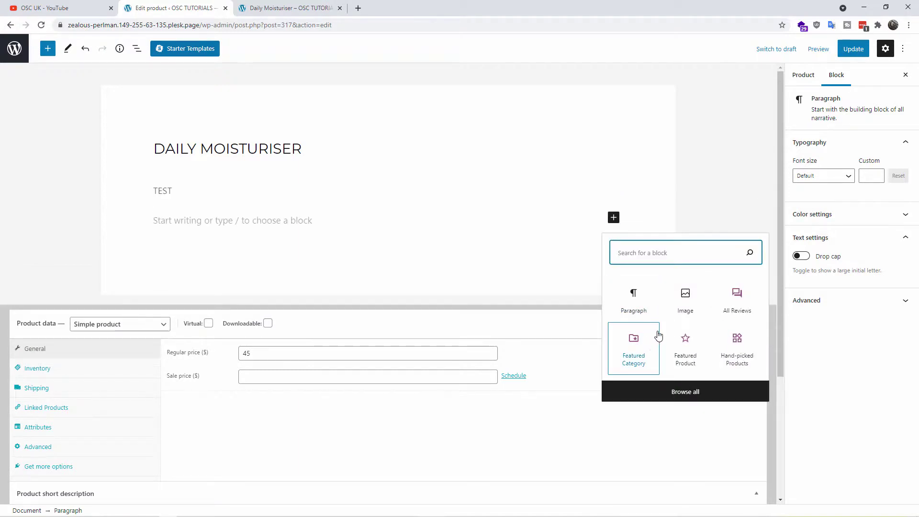
{"action": "left_click", "coordinate": [685, 301]}
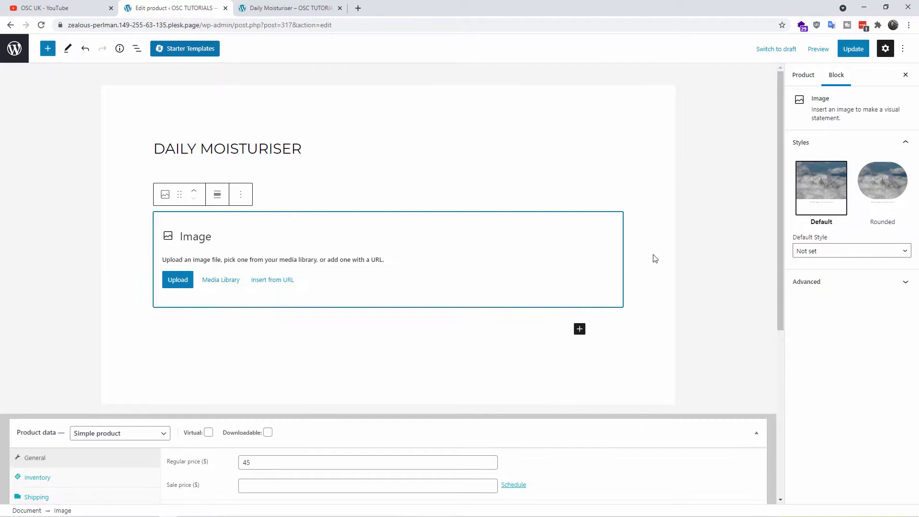
{"action": "left_click", "coordinate": [222, 286]}
{"action": "left_click", "coordinate": [125, 229]}
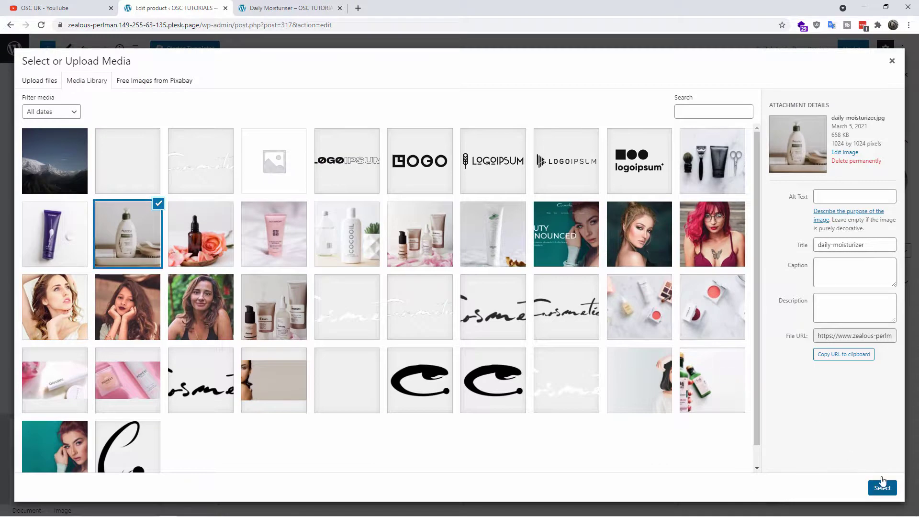
{"action": "left_click", "coordinate": [873, 493]}
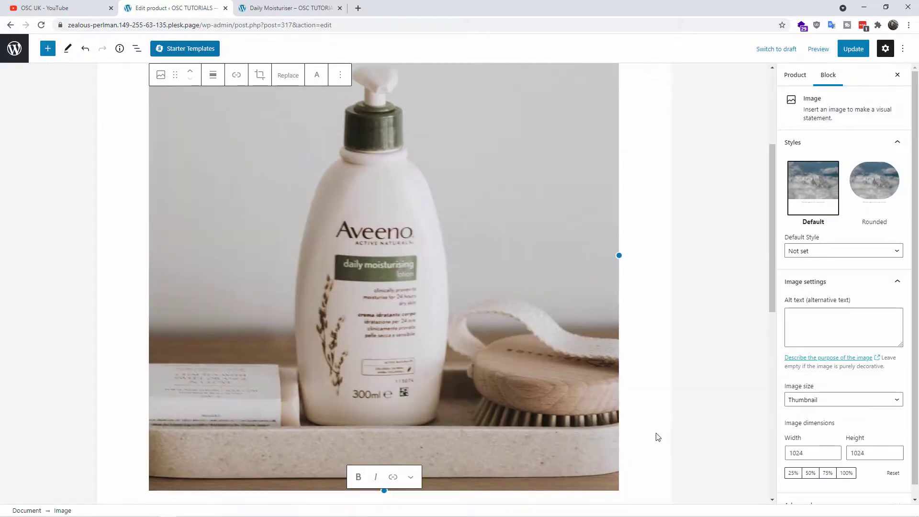
Step: Resize the moisturiser image to 280×280 pixels
{"action": "scroll", "coordinate": [578, 386], "scroll_direction": "down", "scroll_amount": 2}
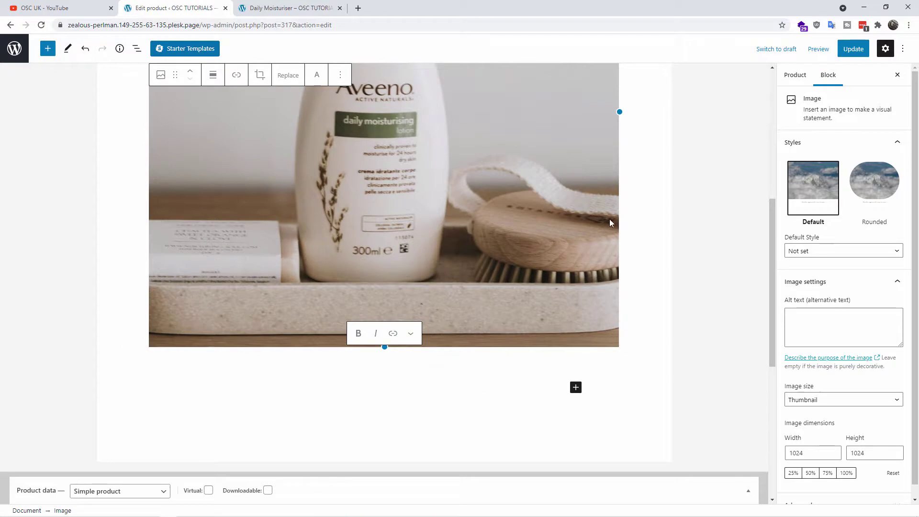
{"action": "scroll", "coordinate": [531, 314], "scroll_direction": "up", "scroll_amount": 3}
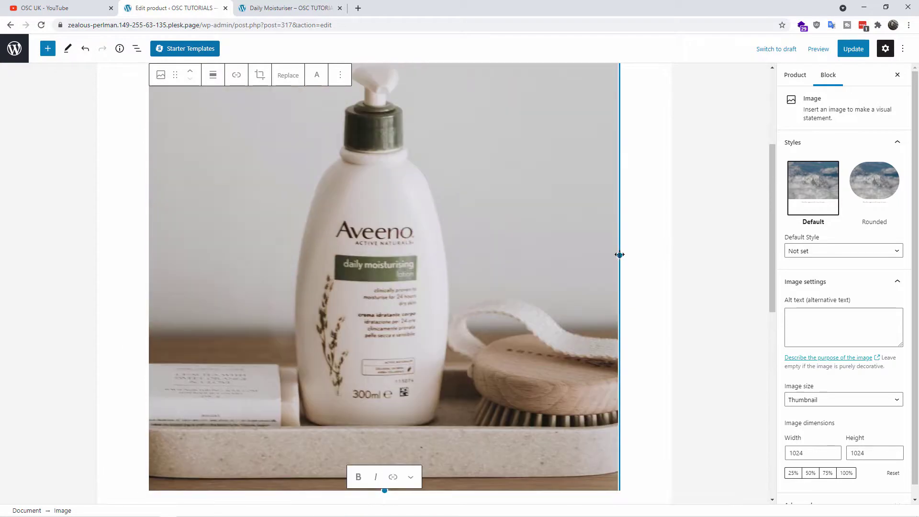
{"action": "left_click_drag", "start_coordinate": [623, 255], "coordinate": [284, 202]}
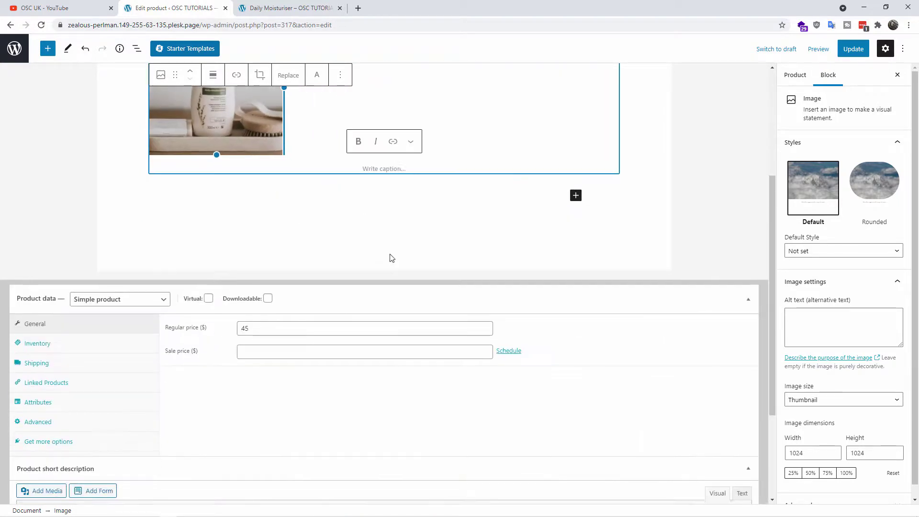
{"action": "scroll", "coordinate": [391, 254], "scroll_direction": "up", "scroll_amount": 3}
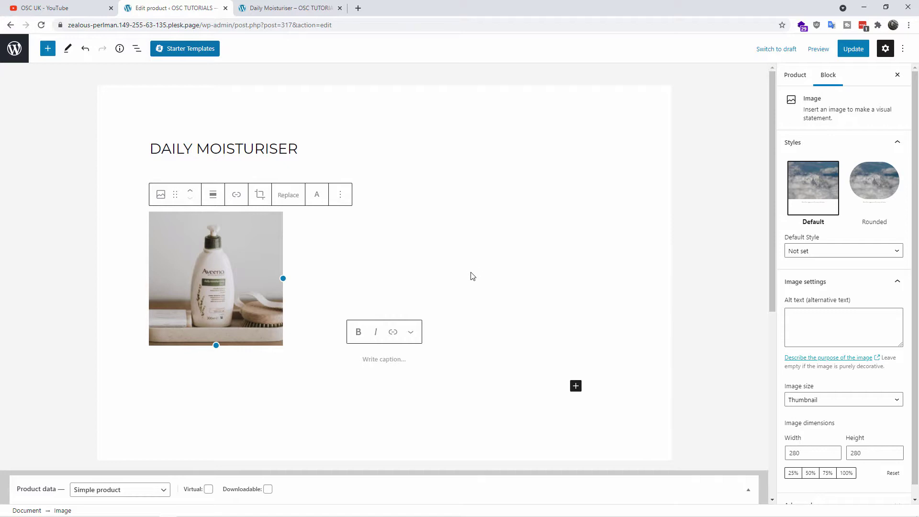
Step: Save the Daily Moisturiser product changes with Update from the editor
{"action": "left_click", "coordinate": [288, 5]}
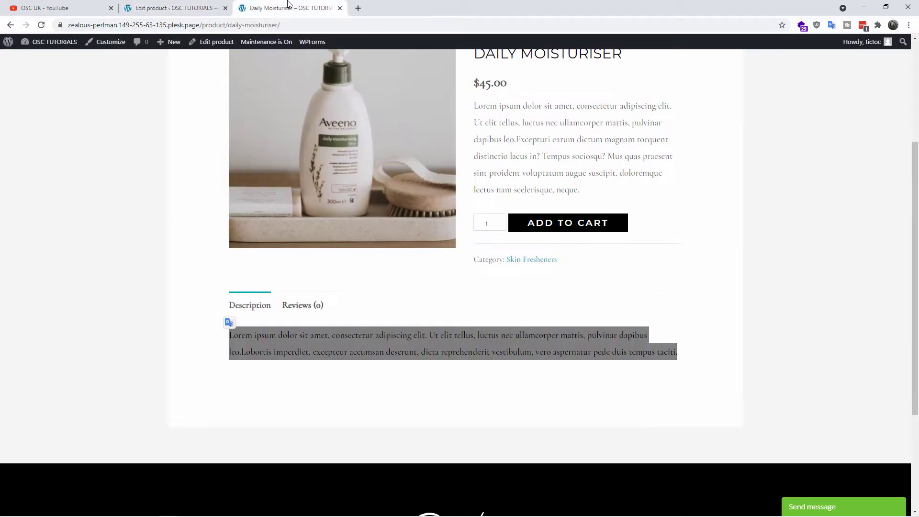
{"action": "scroll", "coordinate": [635, 225], "scroll_direction": "up", "scroll_amount": 3}
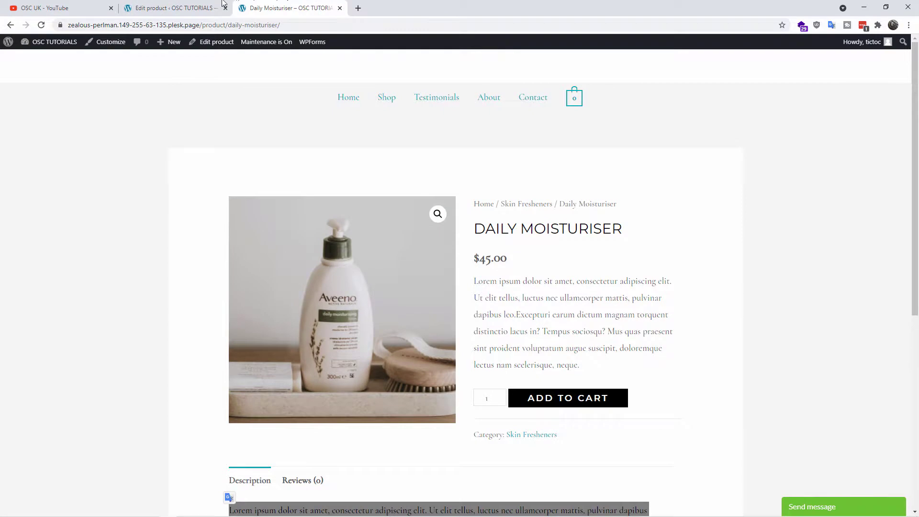
{"action": "left_click", "coordinate": [189, 5]}
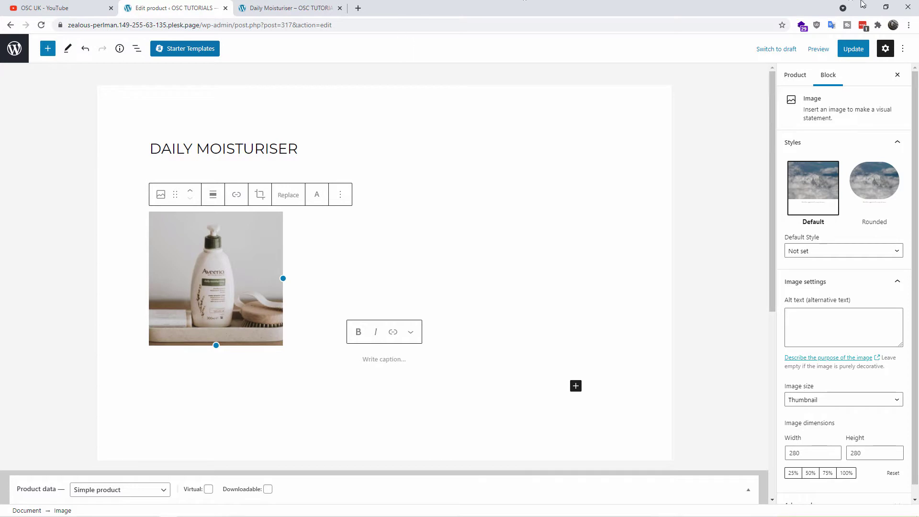
{"action": "left_click", "coordinate": [853, 48]}
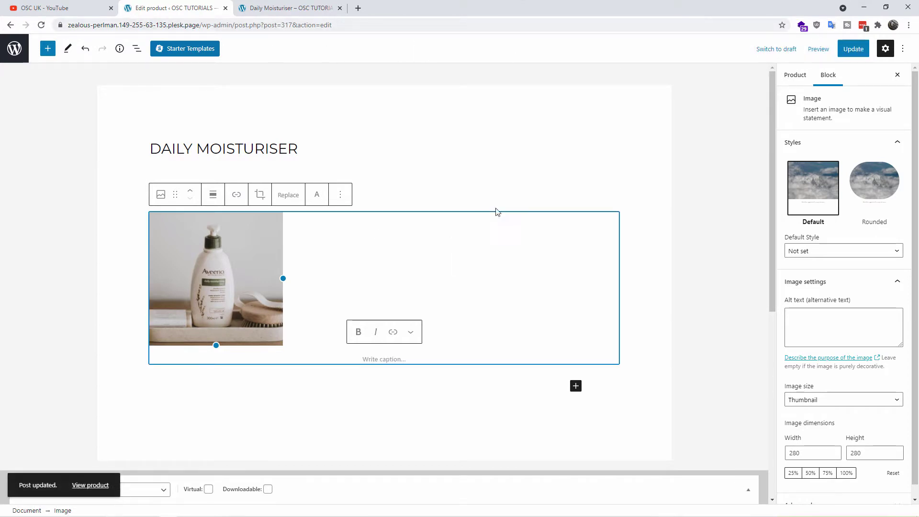
{"action": "left_click", "coordinate": [560, 150]}
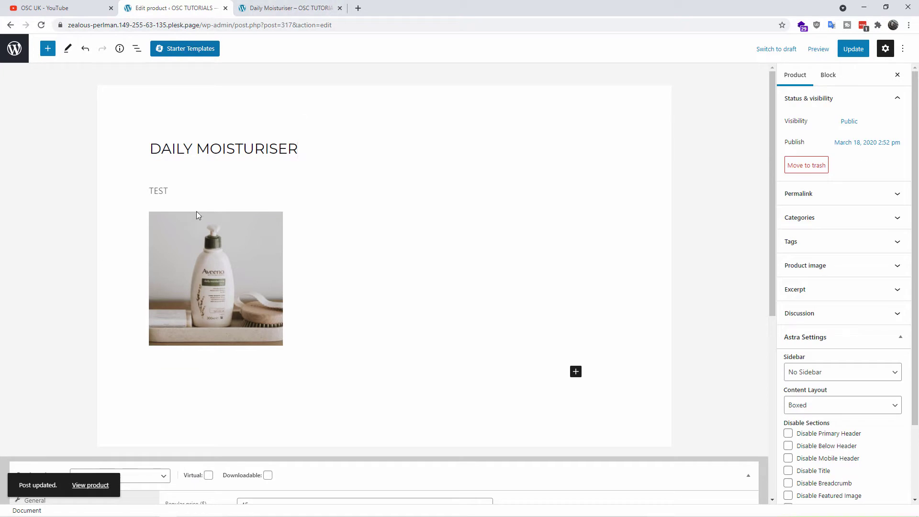
{"action": "left_click", "coordinate": [174, 311]}
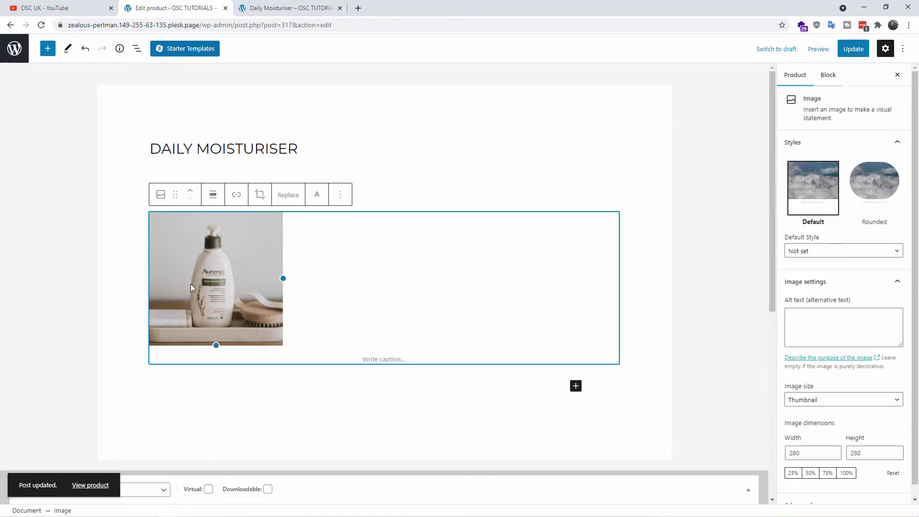
Step: Reload the live product page and confirm the TEST line and resized image in the description
{"action": "left_click", "coordinate": [293, 8]}
{"action": "scroll", "coordinate": [161, 145], "scroll_direction": "down", "scroll_amount": 4}
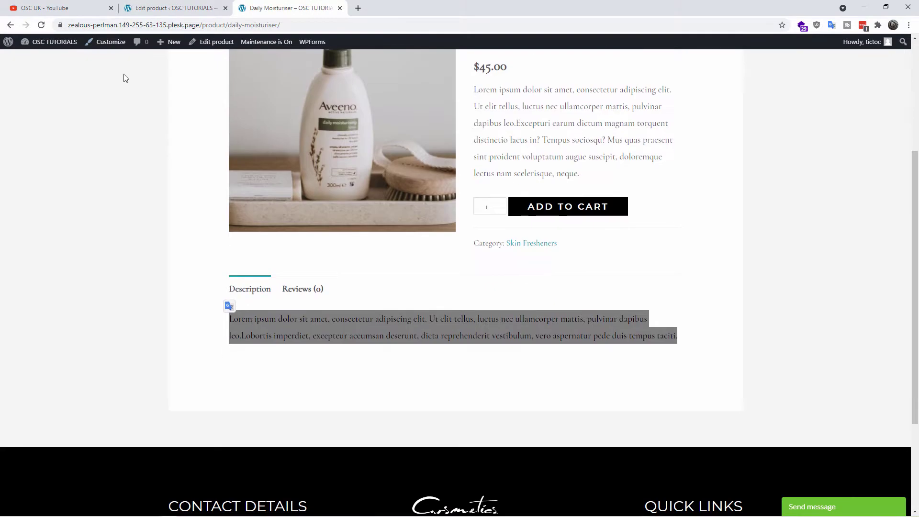
{"action": "left_click", "coordinate": [46, 26]}
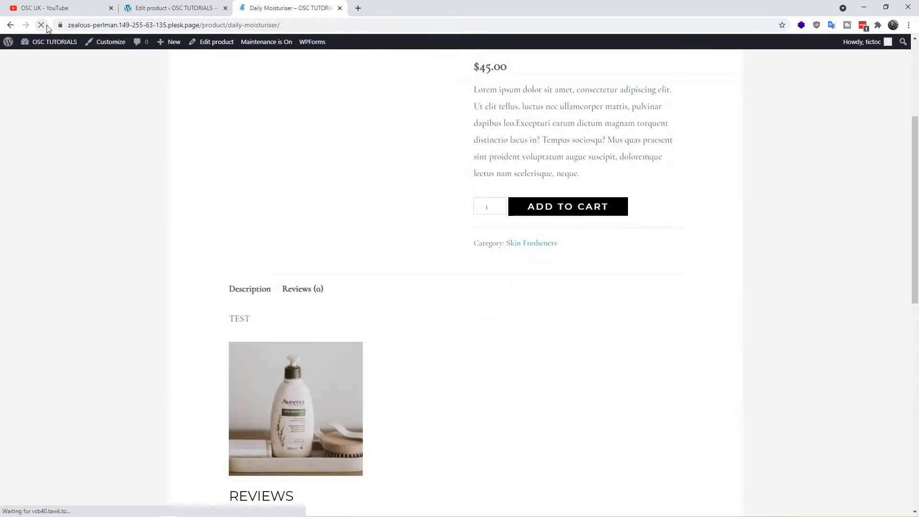
{"action": "left_click_drag", "start_coordinate": [233, 319], "coordinate": [270, 359]}
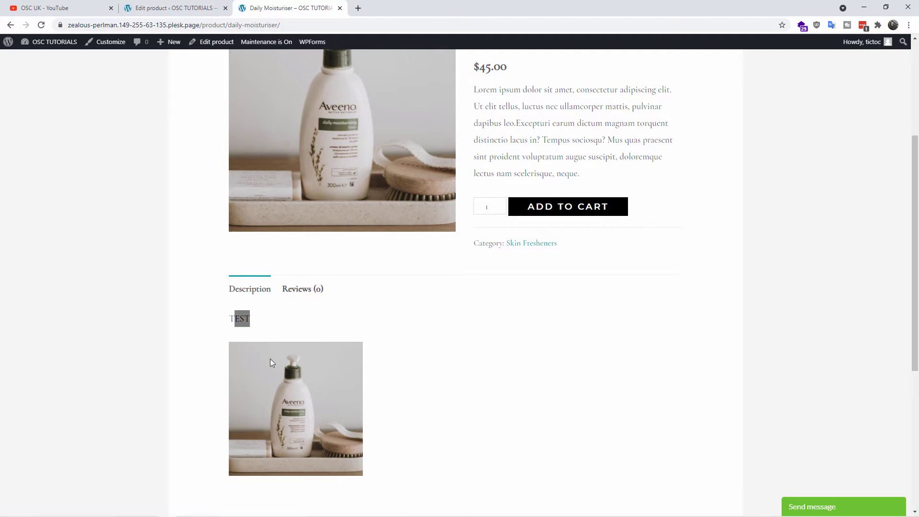
{"action": "scroll", "coordinate": [498, 395], "scroll_direction": "down", "scroll_amount": 4}
{"action": "scroll", "coordinate": [484, 372], "scroll_direction": "up", "scroll_amount": 5}
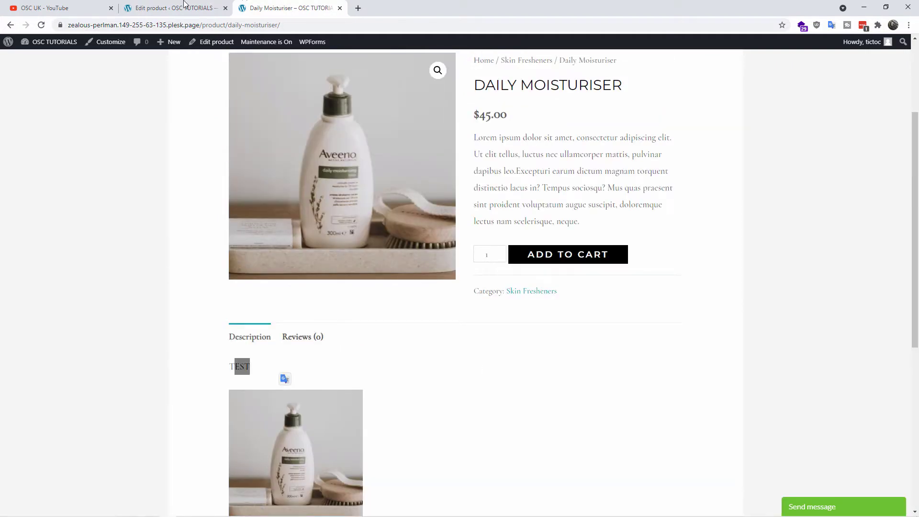
{"action": "left_click", "coordinate": [185, 5]}
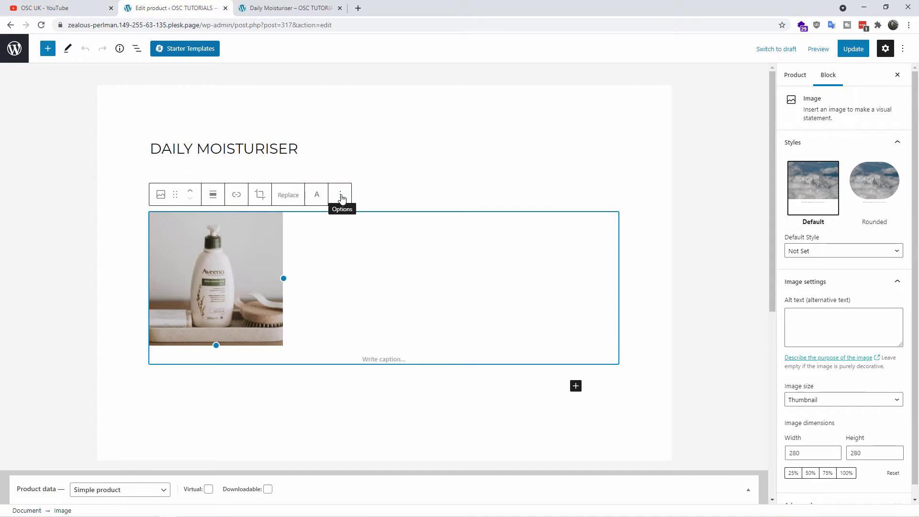
Step: Remove the image and TEST blocks and add an Advanced Heading reading PRODUCT / DESCRIPTION
{"action": "left_click", "coordinate": [342, 198]}
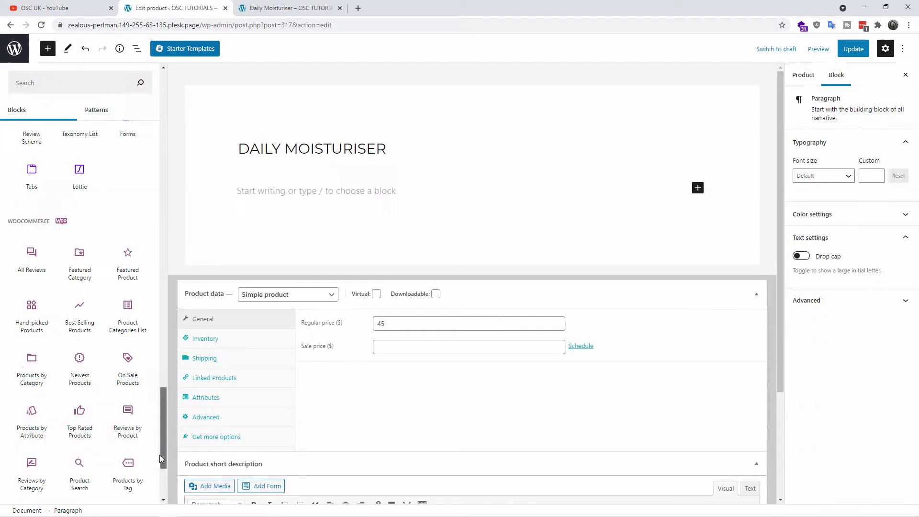
{"action": "mouse_move", "coordinate": [52, 262]}
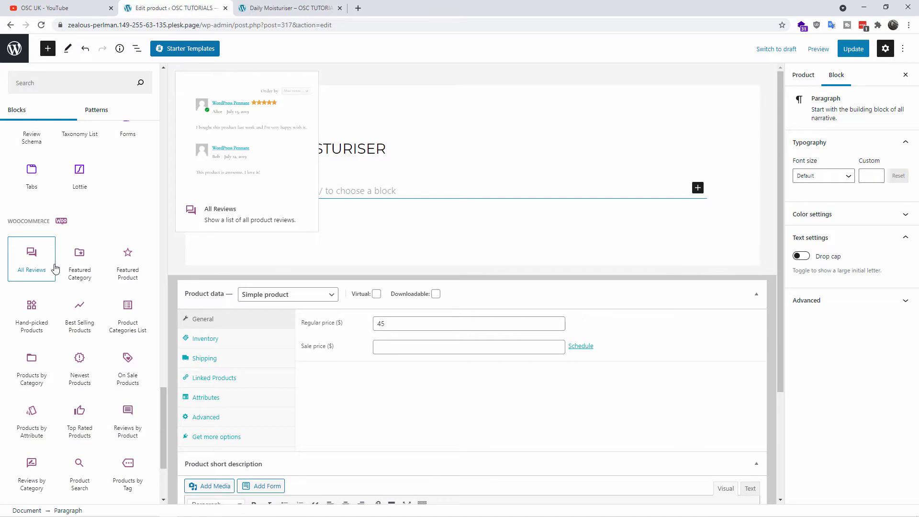
{"action": "scroll", "coordinate": [80, 272], "scroll_direction": "down", "scroll_amount": 2}
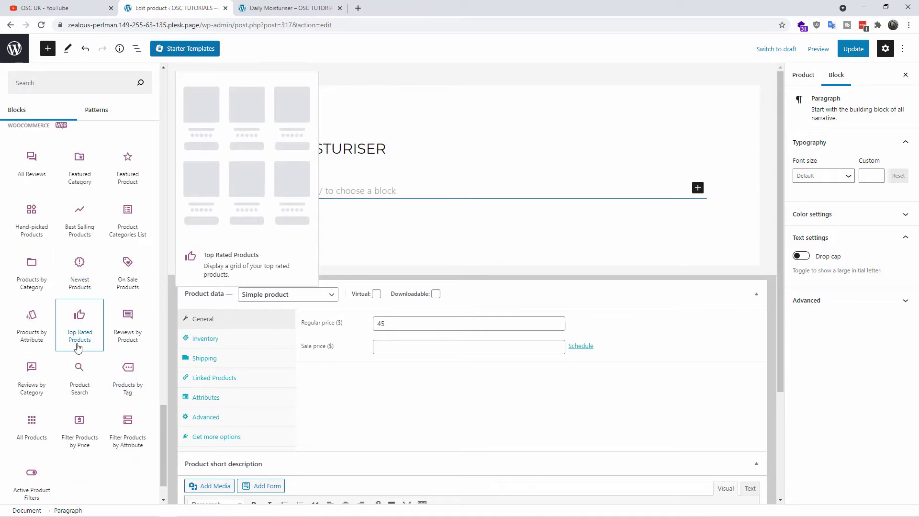
{"action": "scroll", "coordinate": [111, 285], "scroll_direction": "up", "scroll_amount": 15}
{"action": "scroll", "coordinate": [111, 284], "scroll_direction": "down", "scroll_amount": 2}
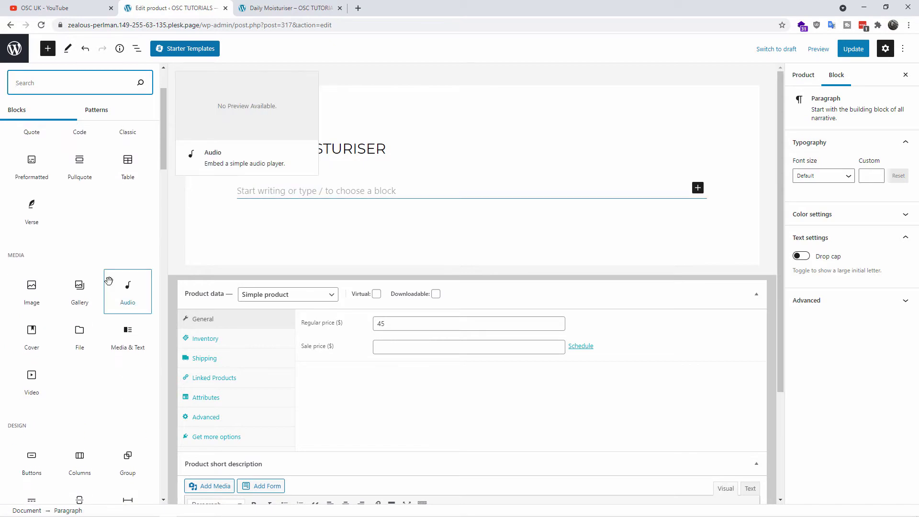
{"action": "scroll", "coordinate": [111, 286], "scroll_direction": "up", "scroll_amount": 2}
{"action": "scroll", "coordinate": [98, 294], "scroll_direction": "down", "scroll_amount": 10}
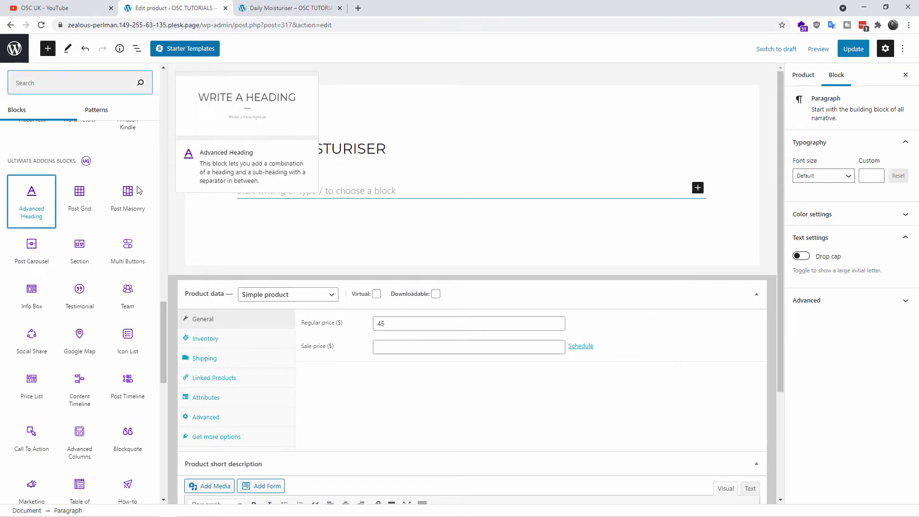
{"action": "left_click", "coordinate": [18, 196]}
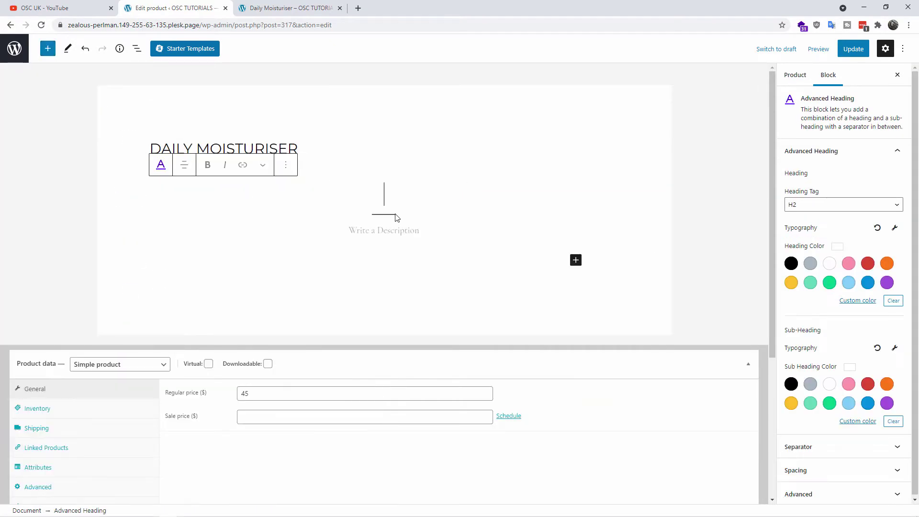
{"action": "type", "text": "PRODUCT"}
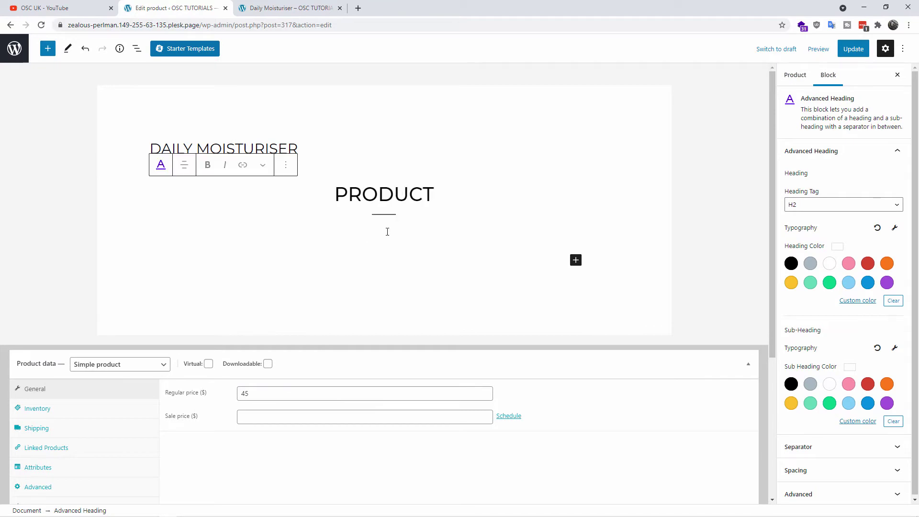
{"action": "type", "text": "DESCRIPTION"}
Step: Insert a Price List block from the full block library and update the product
{"action": "left_click", "coordinate": [576, 260]}
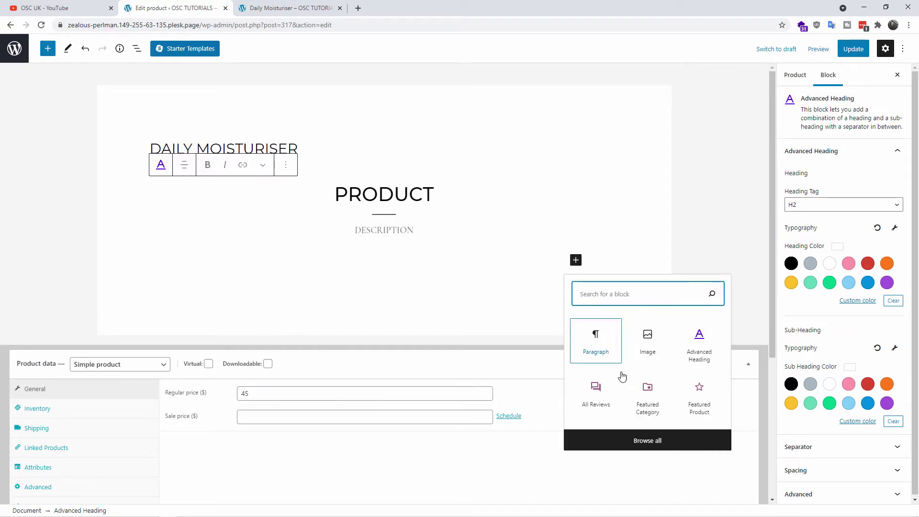
{"action": "left_click", "coordinate": [686, 440]}
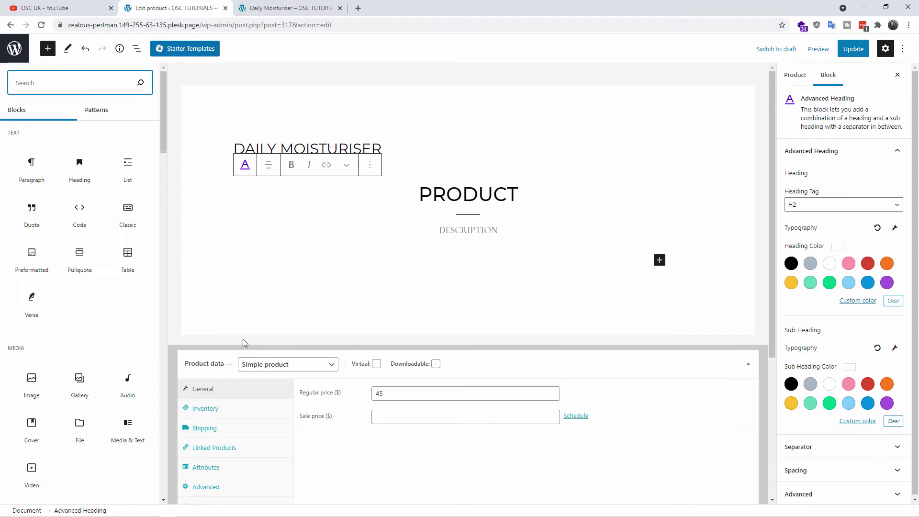
{"action": "scroll", "coordinate": [117, 354], "scroll_direction": "down", "scroll_amount": 15}
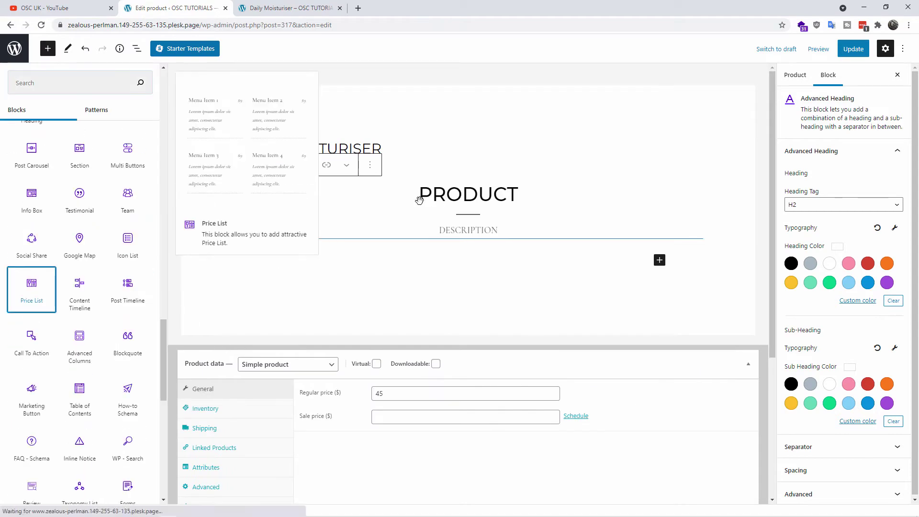
{"action": "left_click", "coordinate": [30, 292]}
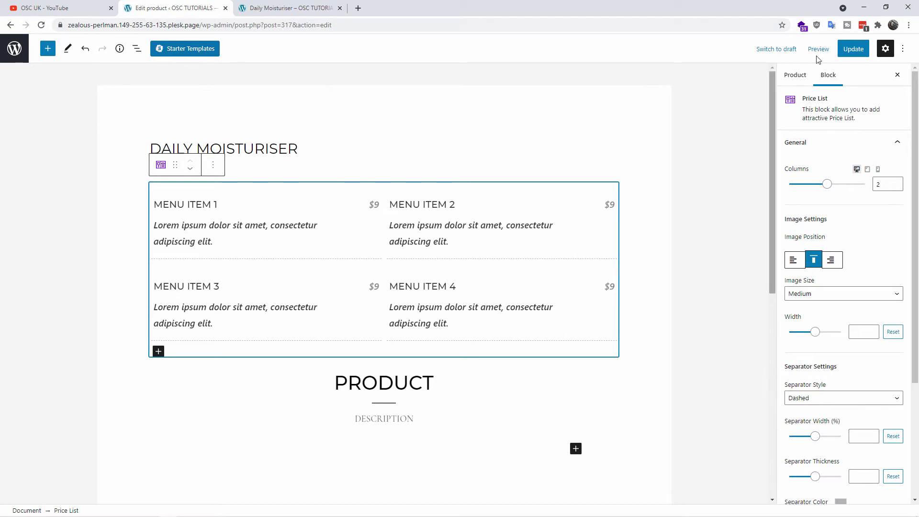
{"action": "left_click", "coordinate": [853, 49]}
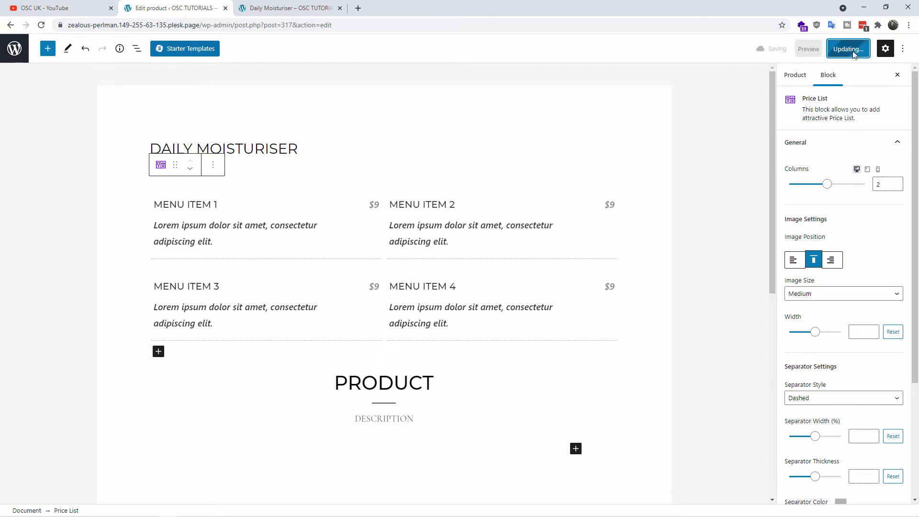
Step: Reload the live Daily Moisturiser page to see the $9 price list and PRODUCT/DESCRIPTION heading
{"action": "left_click", "coordinate": [280, 8]}
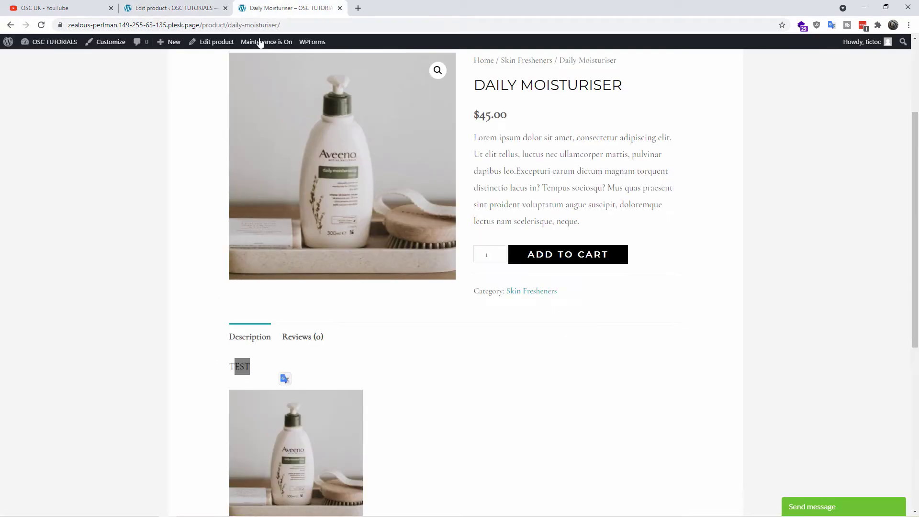
{"action": "left_click", "coordinate": [41, 25]}
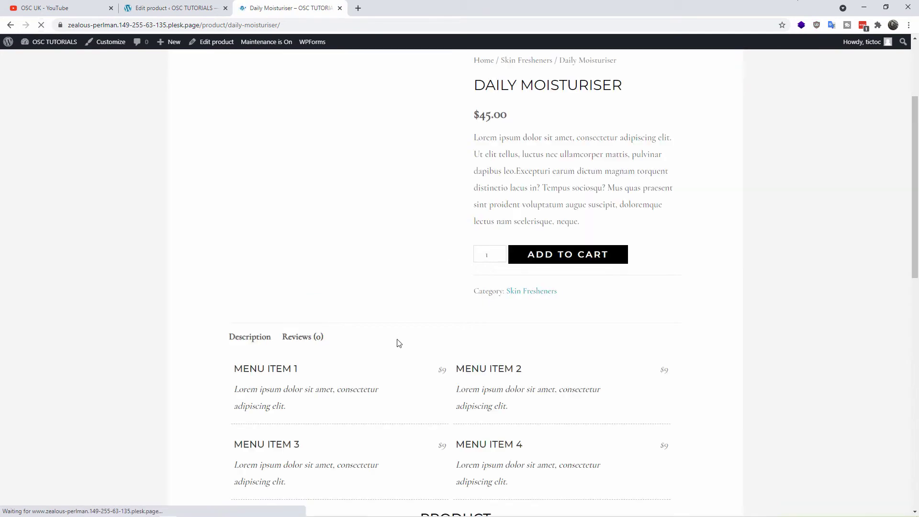
{"action": "scroll", "coordinate": [728, 300], "scroll_direction": "down", "scroll_amount": 4}
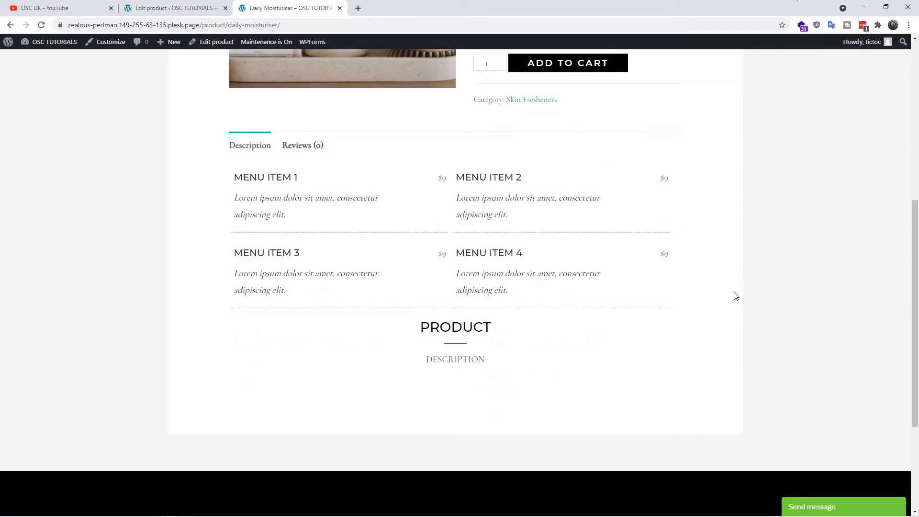
{"action": "scroll", "coordinate": [747, 288], "scroll_direction": "up", "scroll_amount": 1}
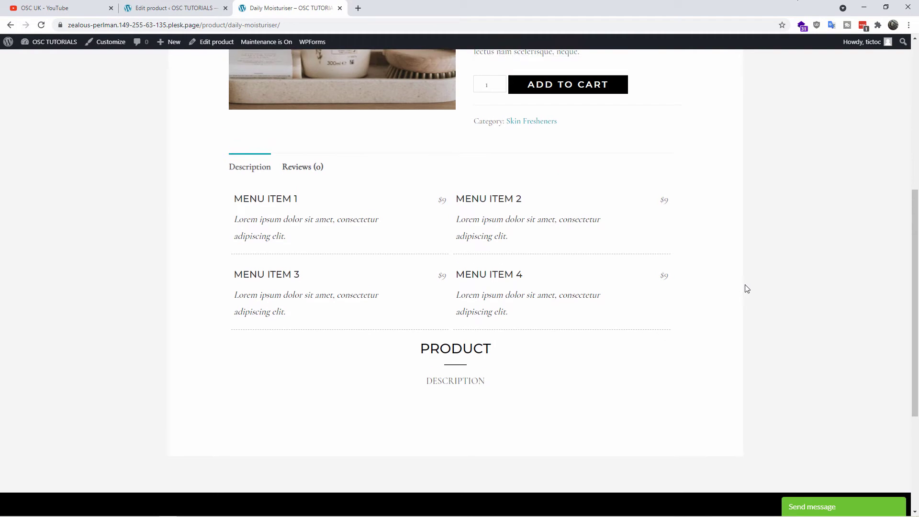